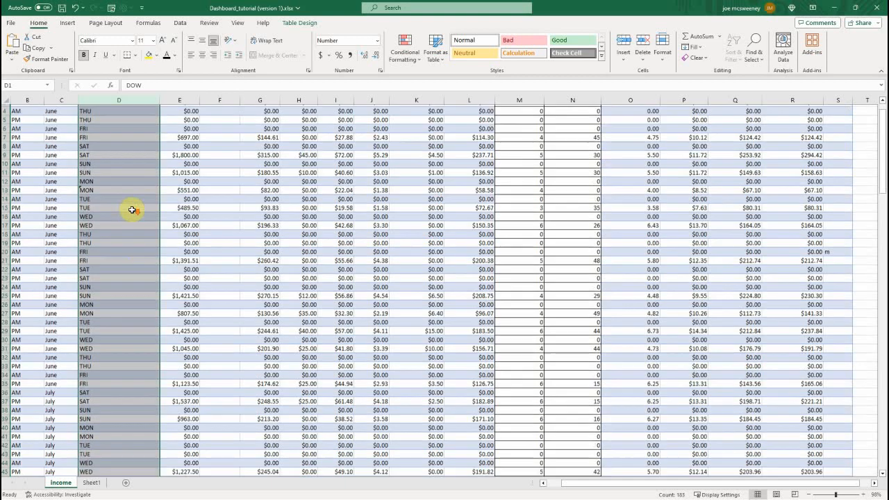
- Create a conditional formatting rule for the DOW column that formats only cells whose value is equal to "WED"
scroll(132, 209, down, 20)
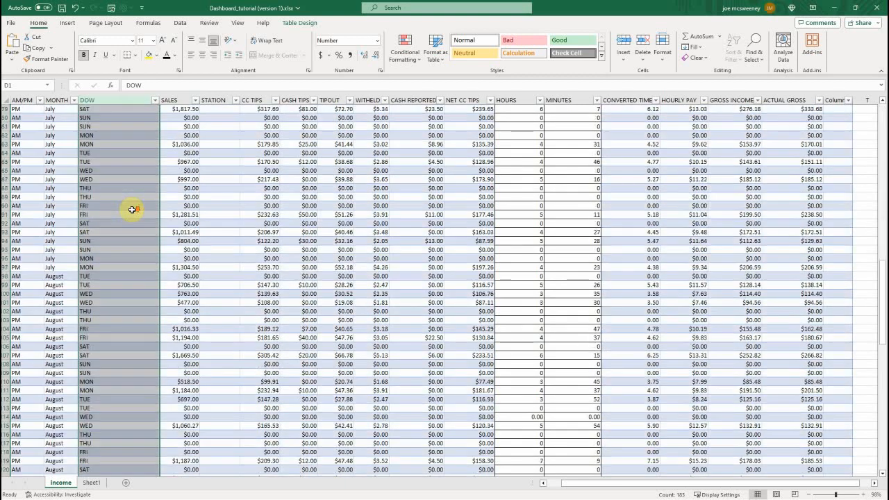
scroll(132, 210, down, 8)
scroll(132, 209, up, 20)
scroll(132, 209, up, 8)
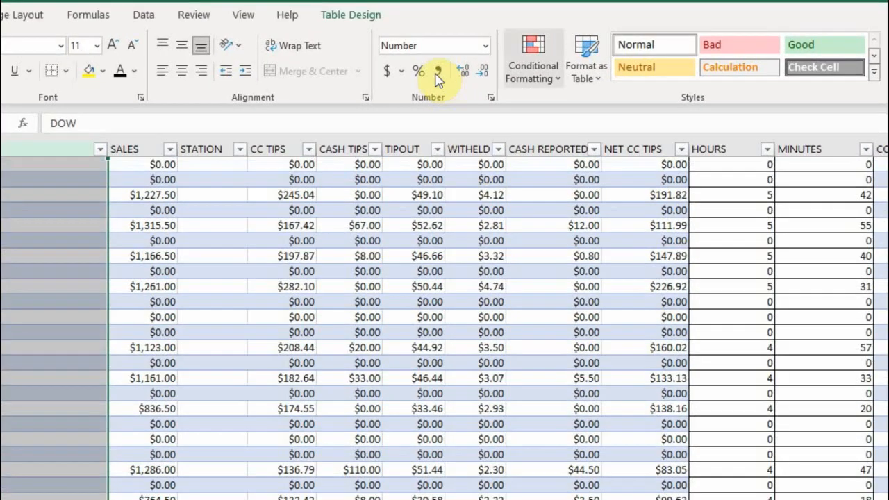
click(560, 80)
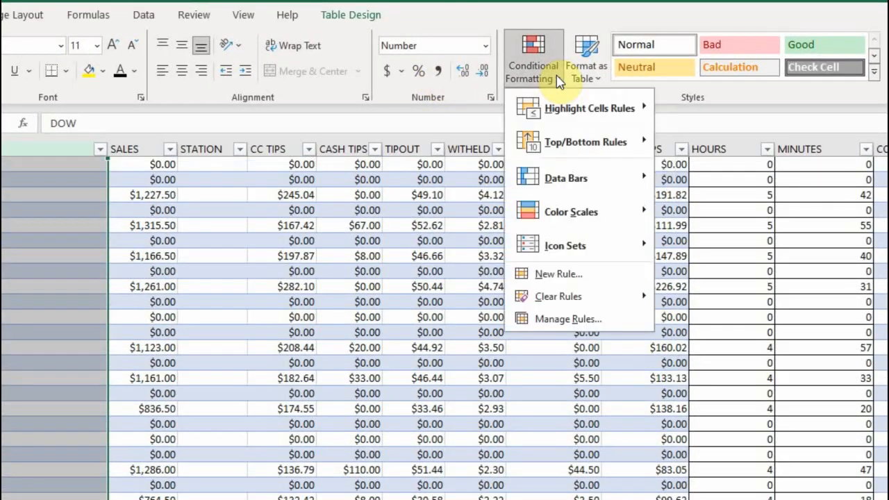
click(557, 275)
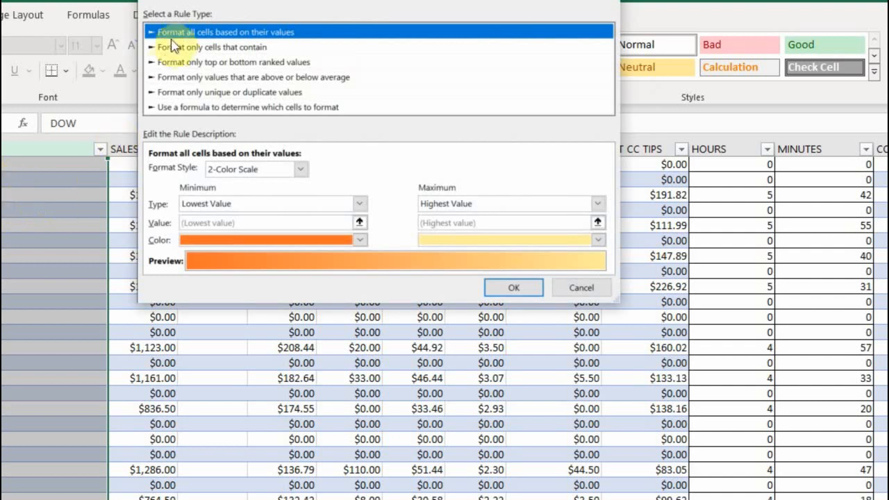
click(207, 48)
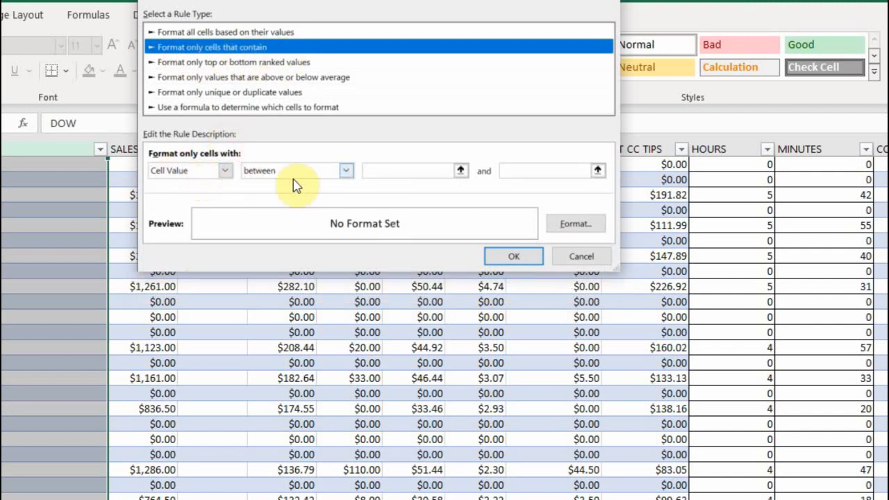
click(348, 173)
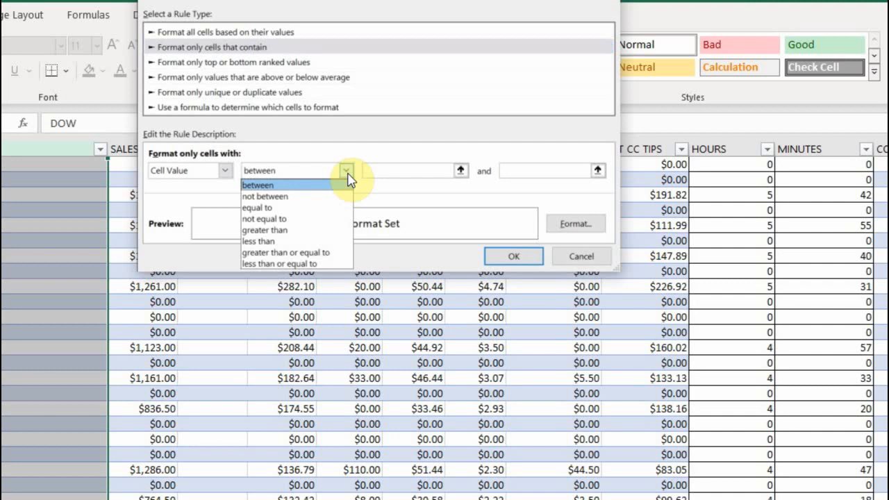
click(283, 207)
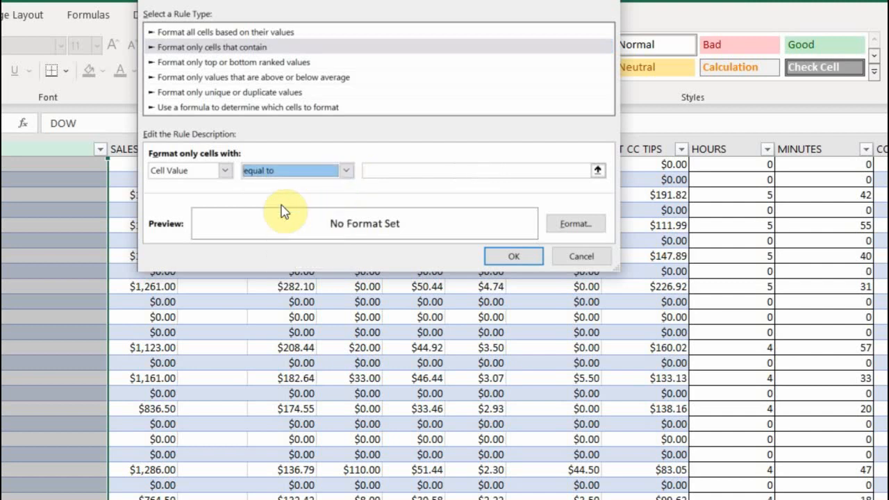
click(404, 171)
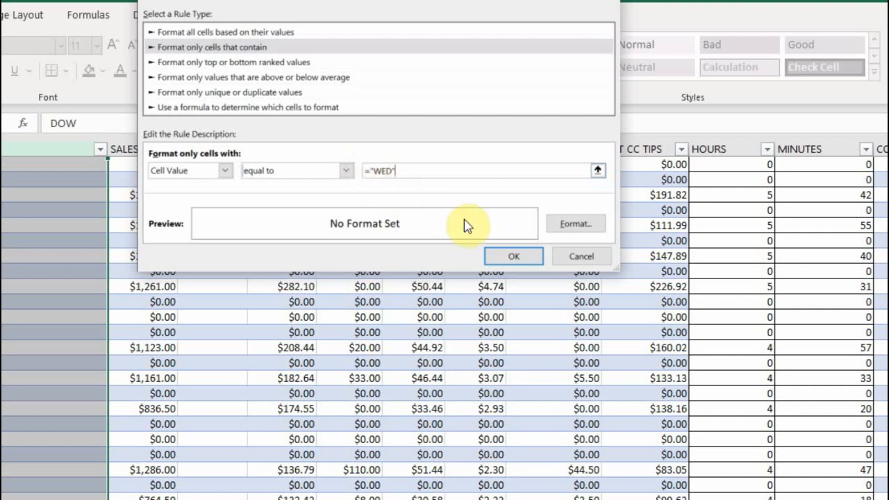
- Give the WED rule a red font color and apply it to the DOW column
click(572, 228)
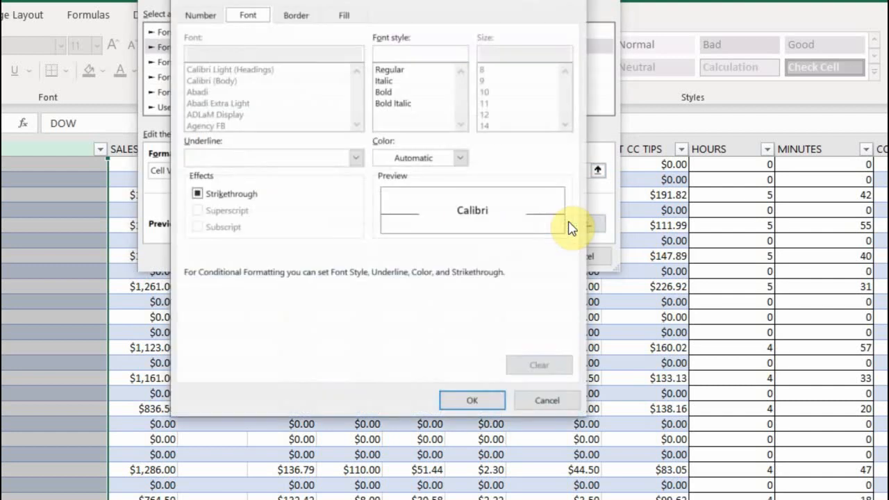
click(461, 159)
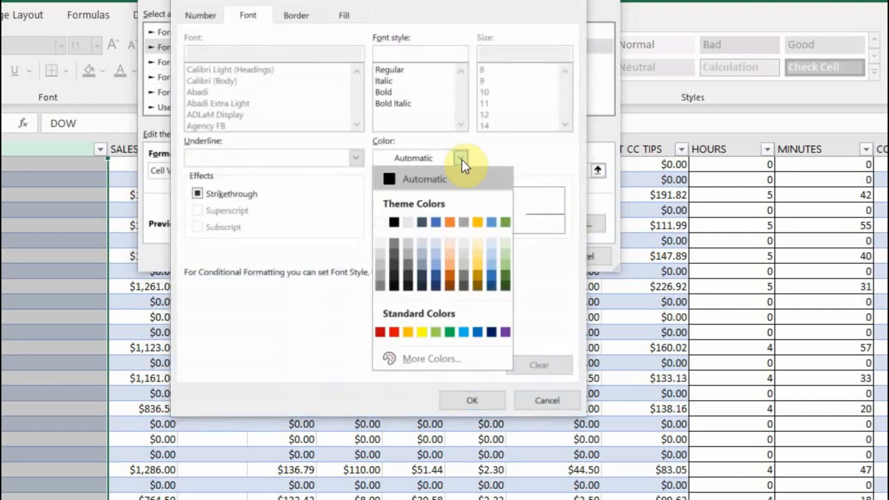
click(394, 333)
click(484, 396)
click(519, 263)
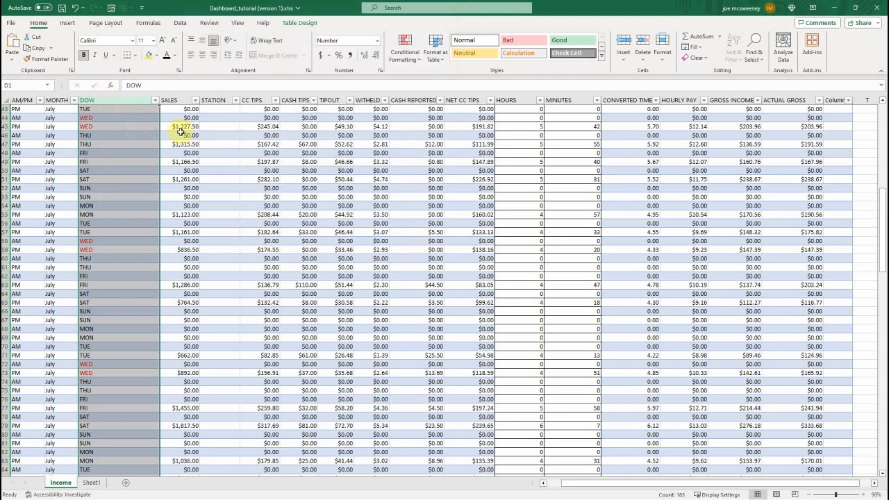
click(862, 132)
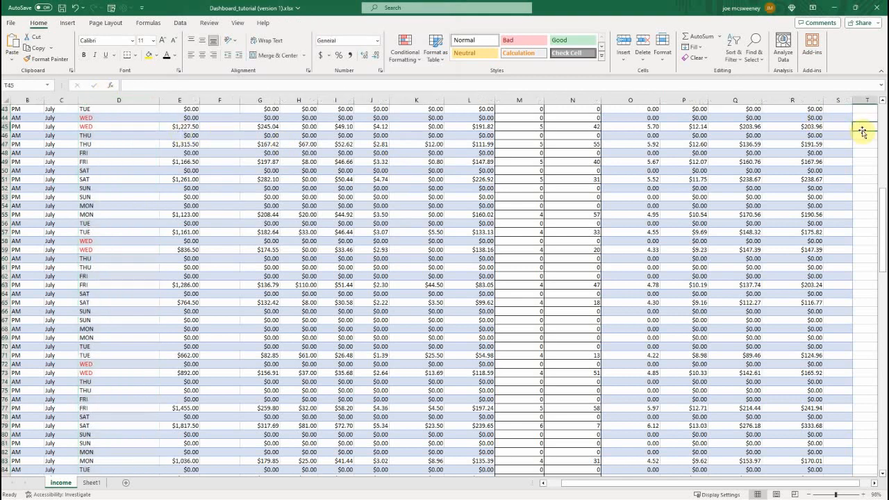
scroll(116, 239, down, 12)
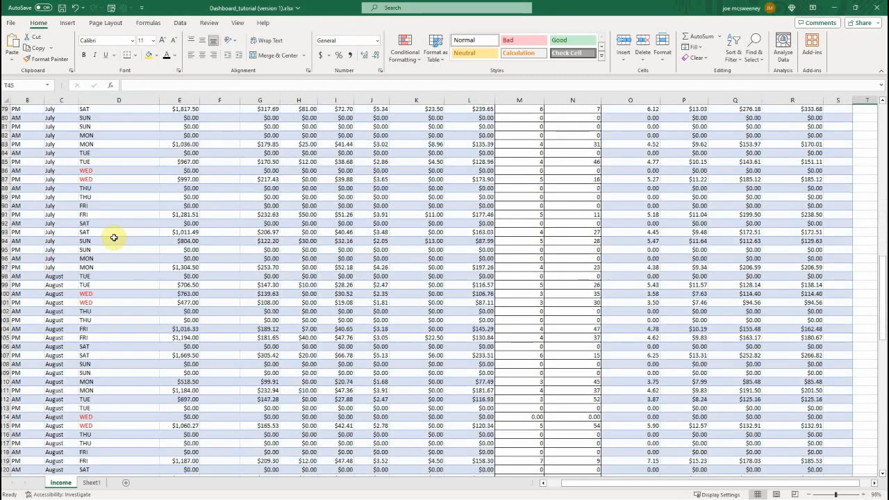
scroll(114, 238, up, 4)
scroll(114, 237, up, 14)
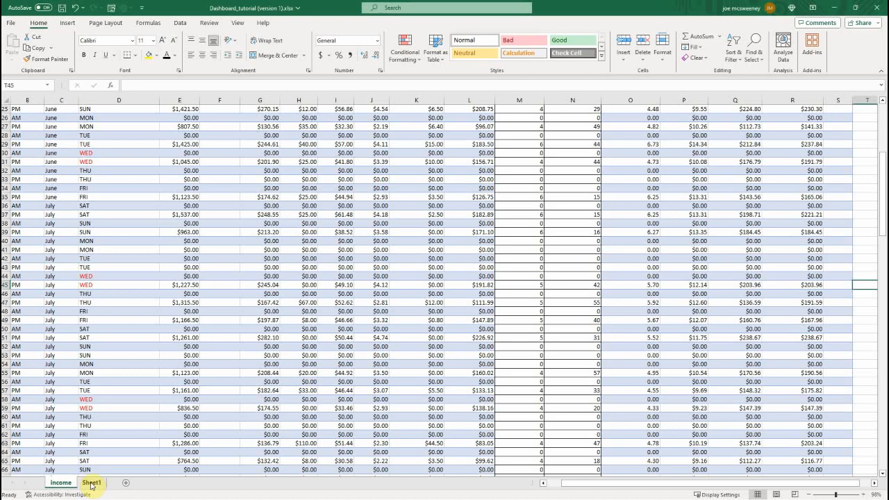
- On Sheet1, enter the labels start, end and count in cells A1 to A3
click(91, 483)
click(35, 109)
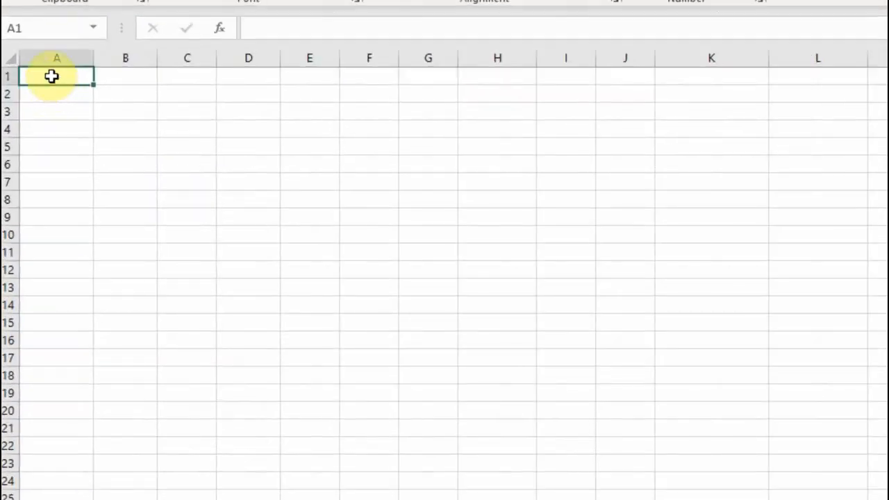
text(start)
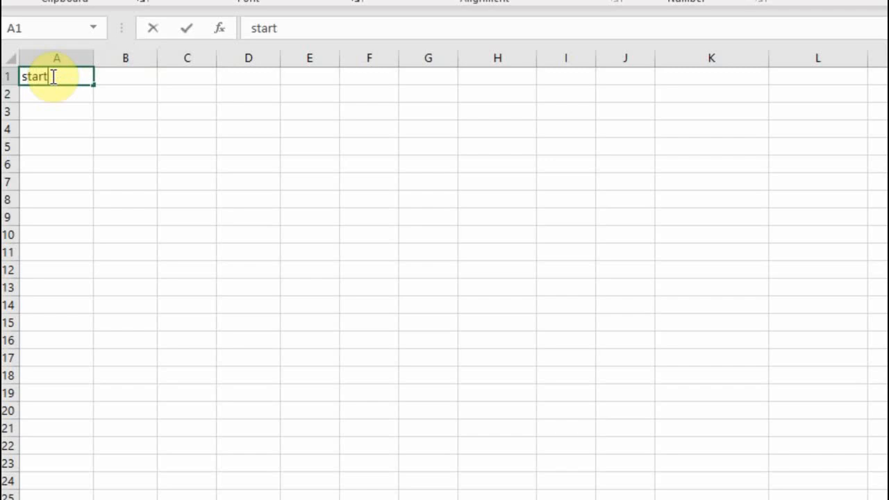
key(Return)
text(end)
key(Return)
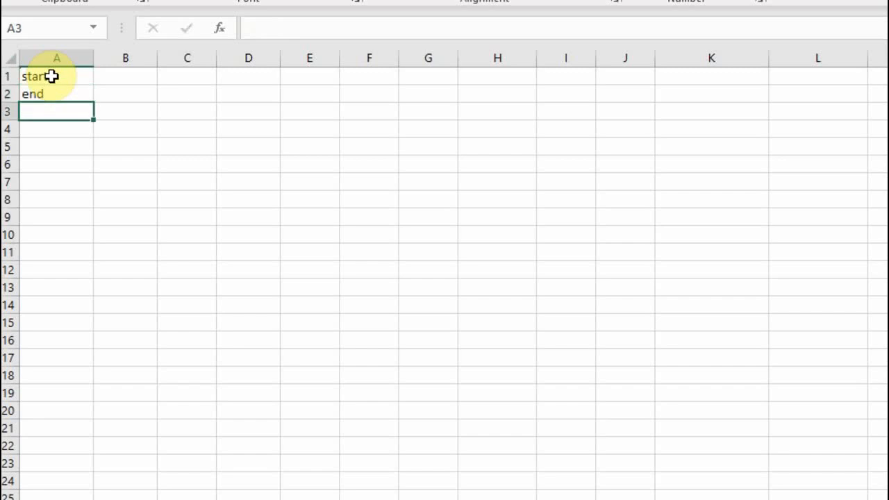
text(coun)
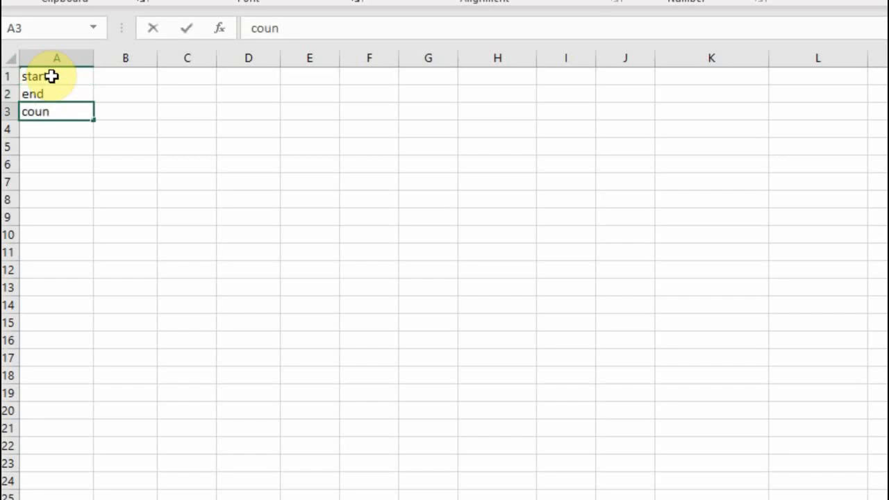
text(t)
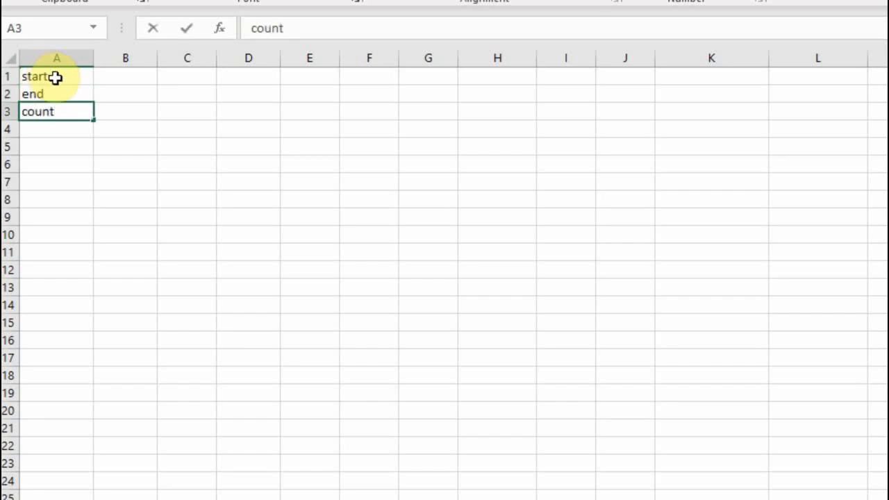
- Define the names start, end and count for cells B1, B2 and B3 respectively
click(131, 78)
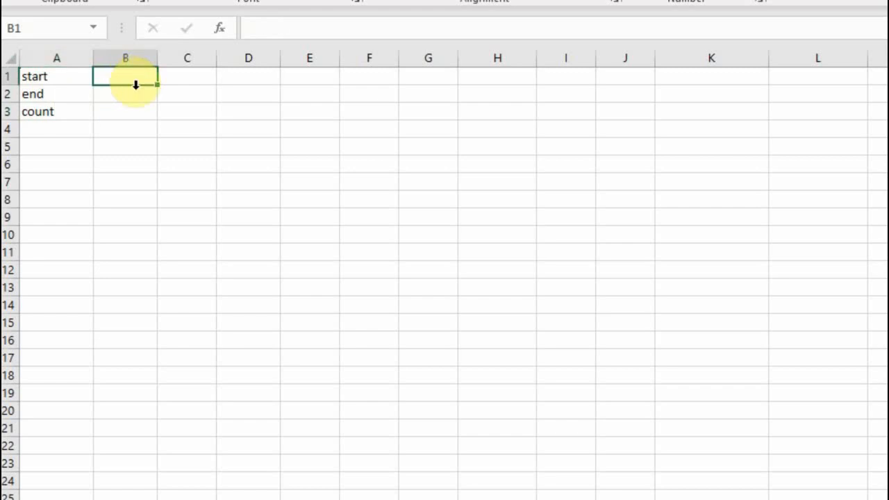
click(38, 26)
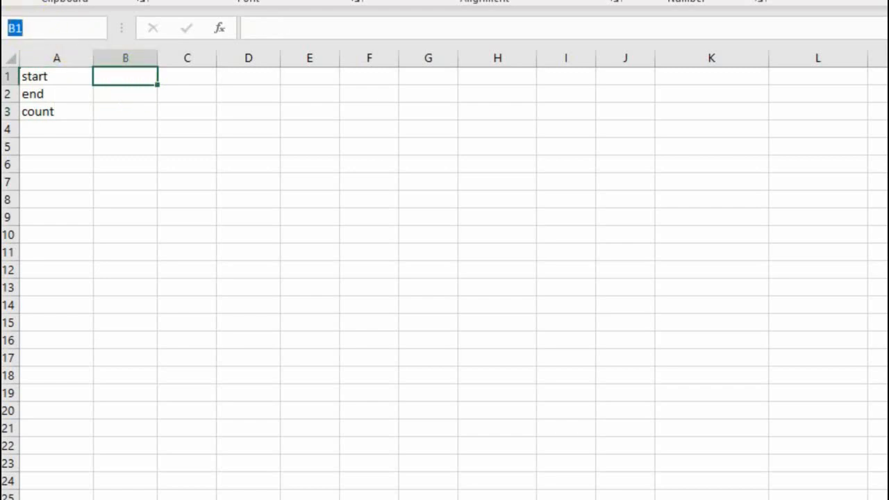
text(start)
key(Return)
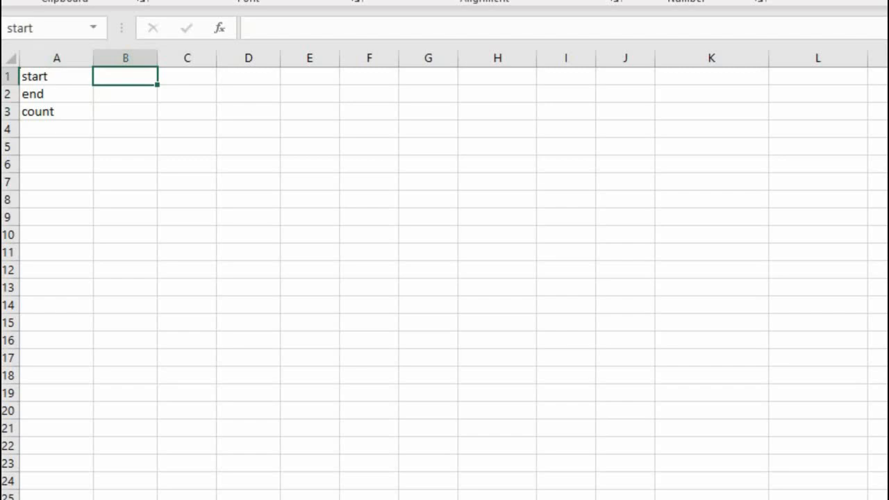
click(116, 95)
click(48, 27)
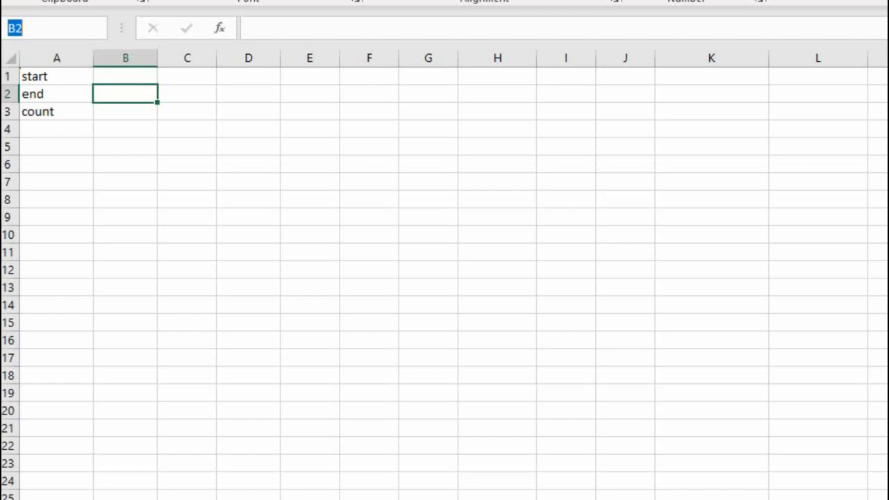
text(end)
key(Return)
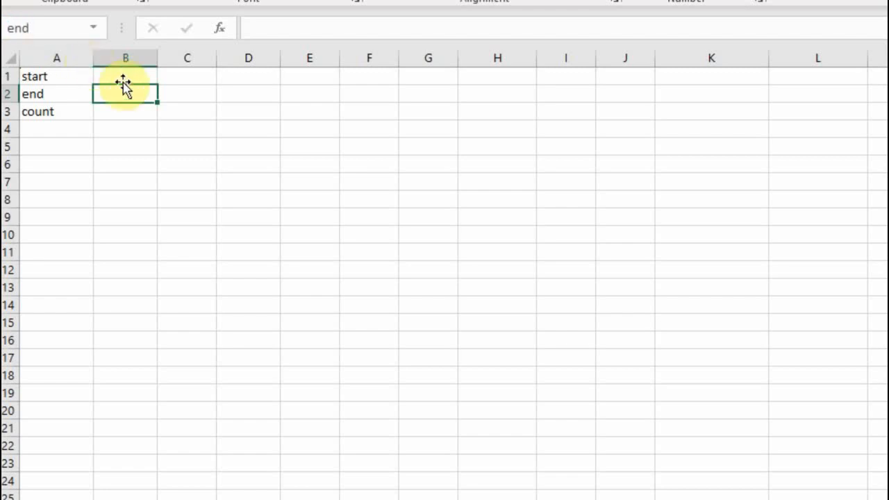
click(123, 113)
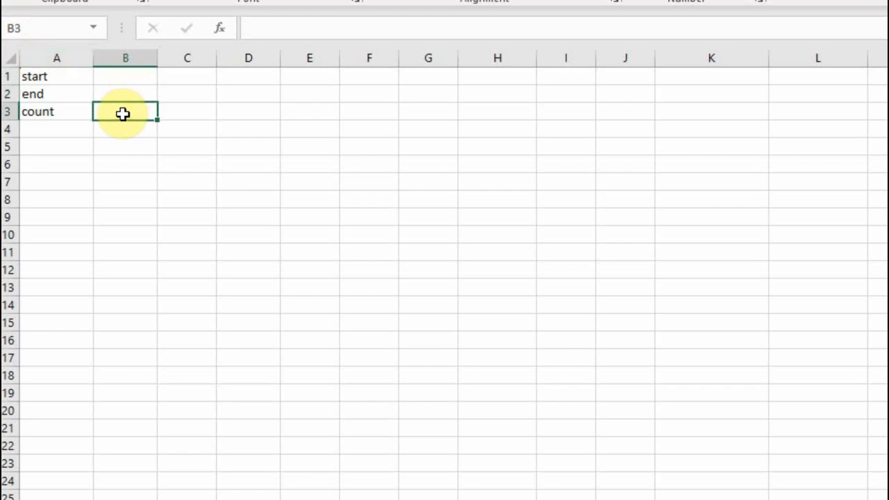
click(40, 27)
text(count)
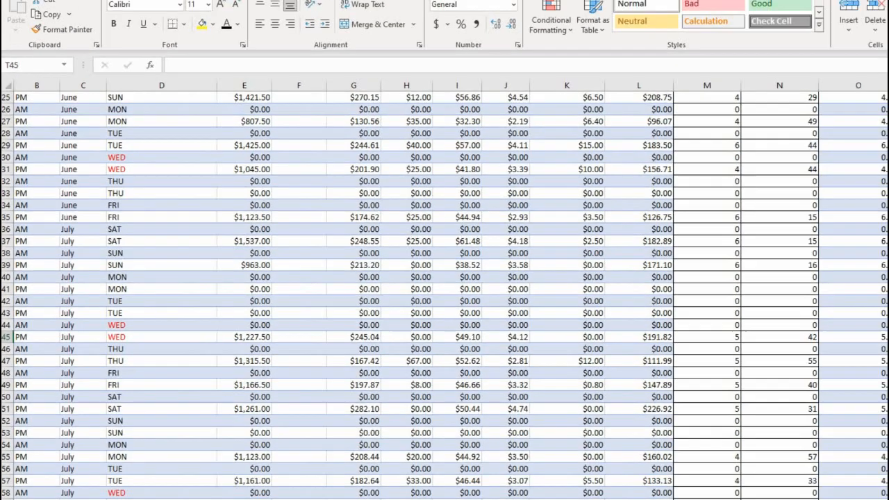
- Copy the header row of the income sheet and paste it as values into row 4 of Sheet1
scroll(127, 250, up, 8)
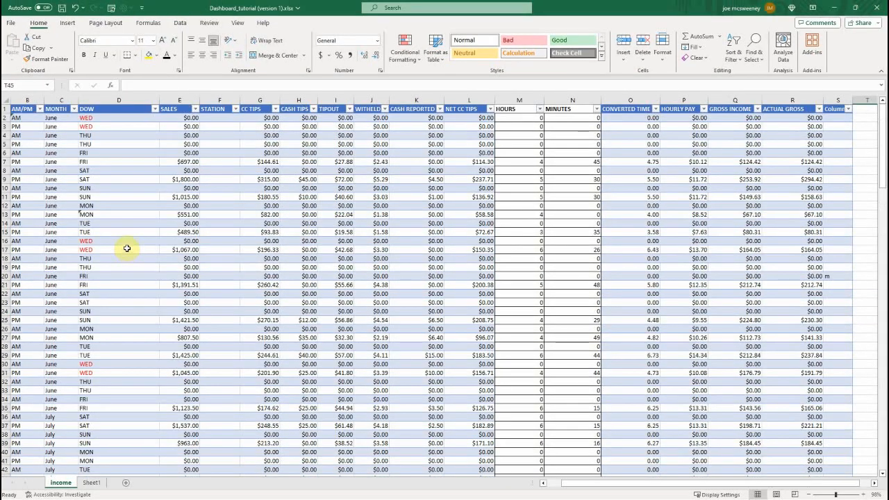
click(5, 109)
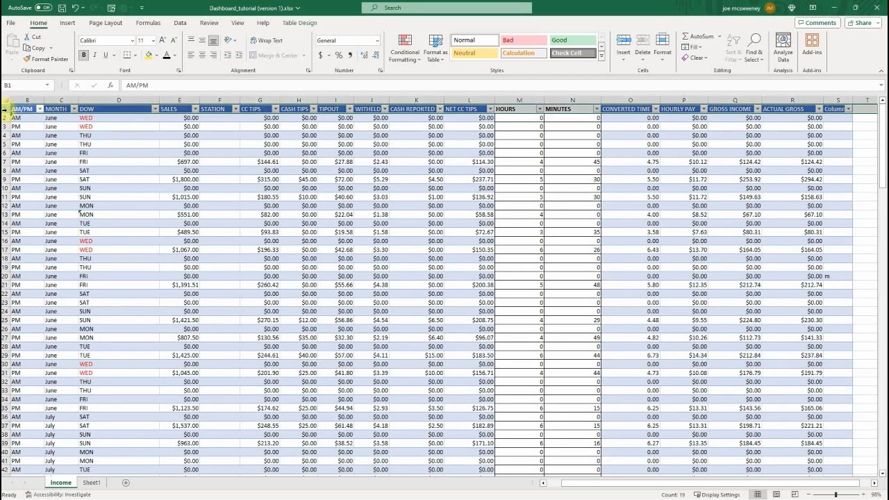
right_click(6, 111)
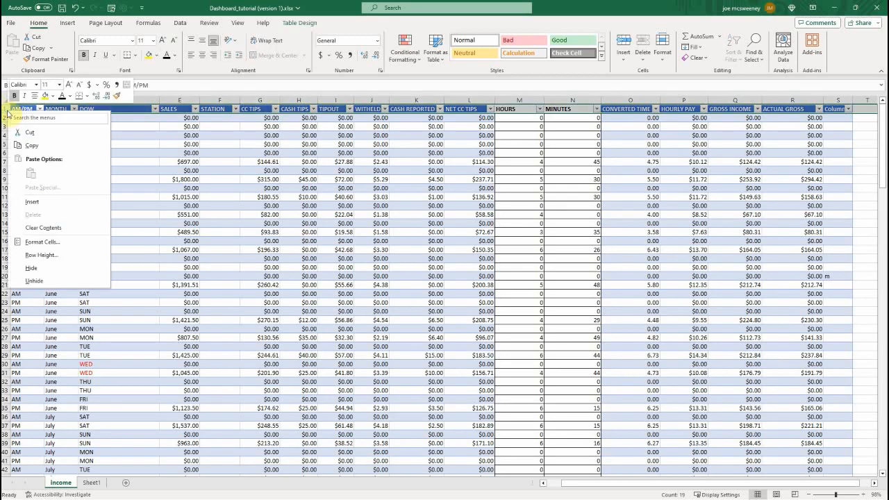
click(32, 146)
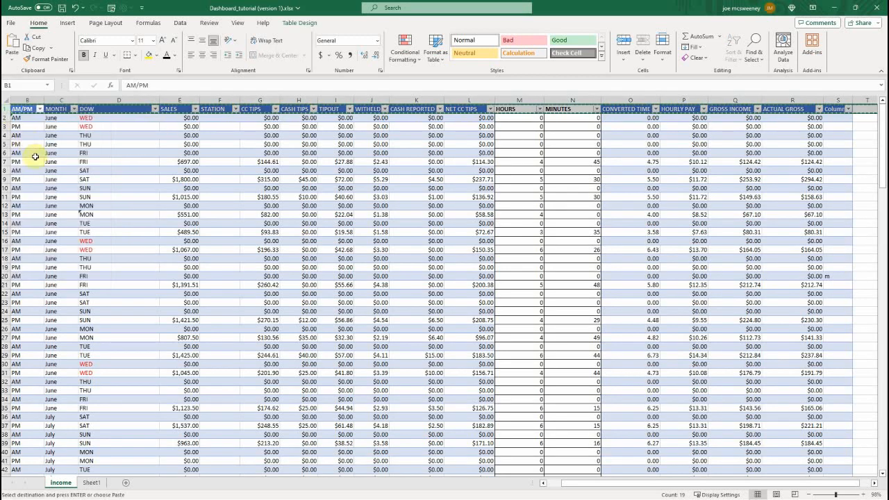
click(91, 483)
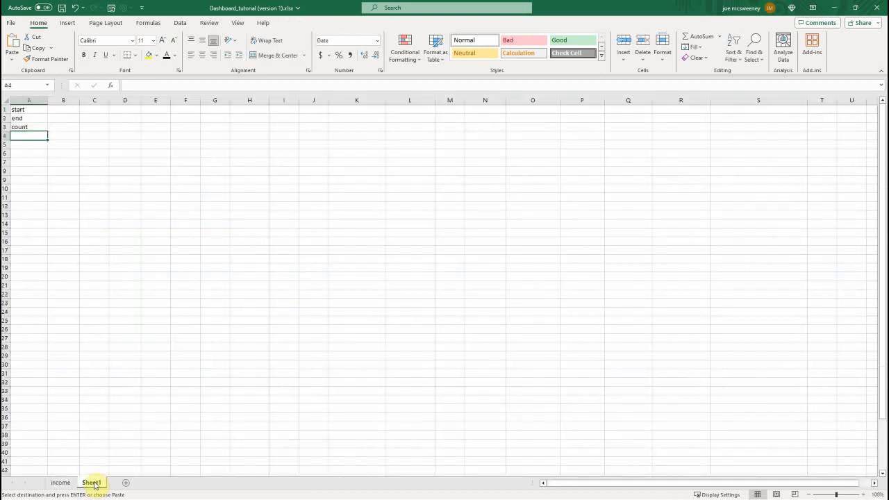
click(6, 135)
right_click(8, 138)
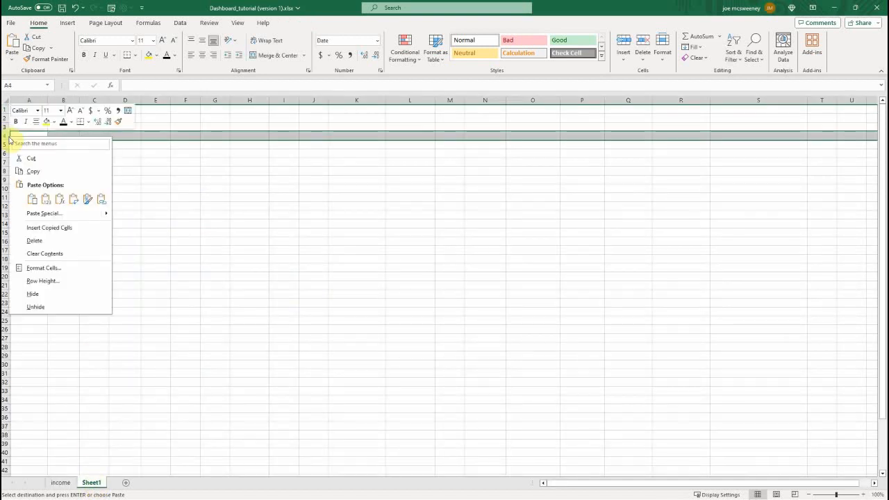
click(47, 200)
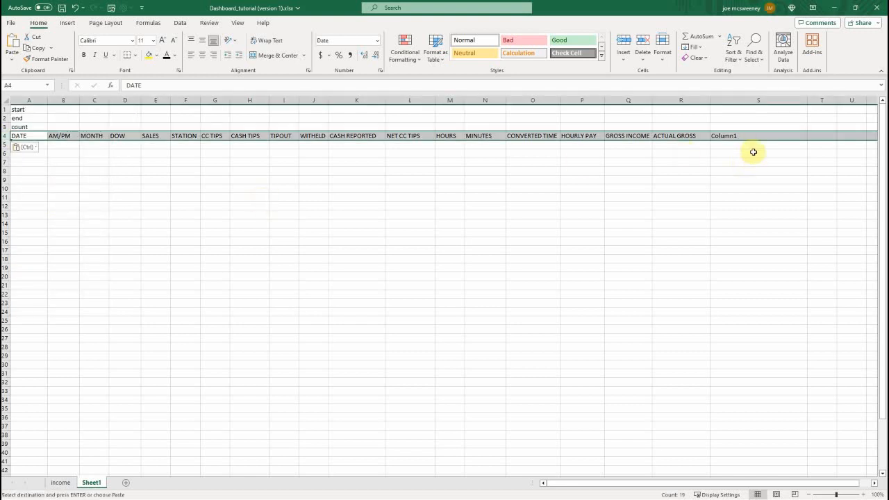
- Clear the Column1 header from cell S4 and make the header row 4 bold
click(731, 137)
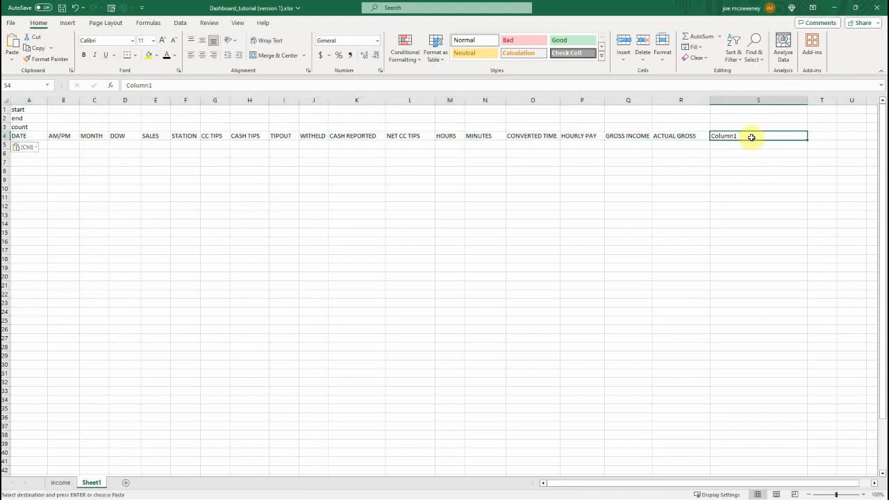
key(BackSpace)
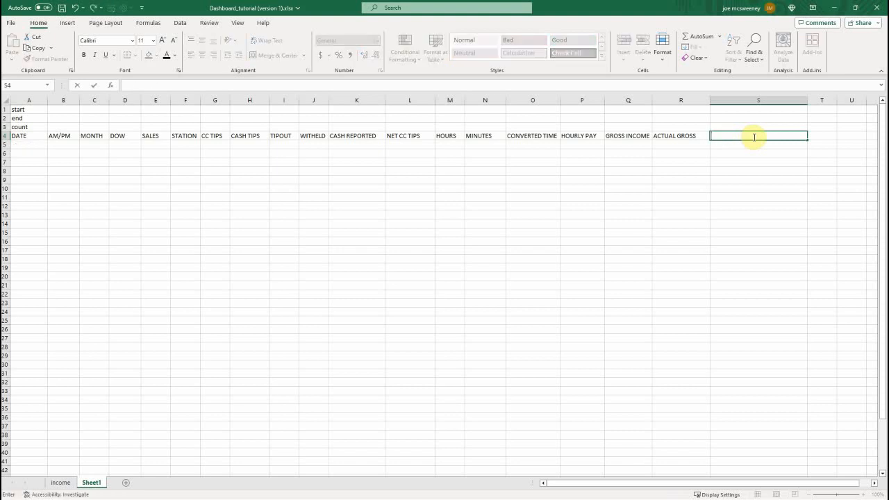
click(4, 136)
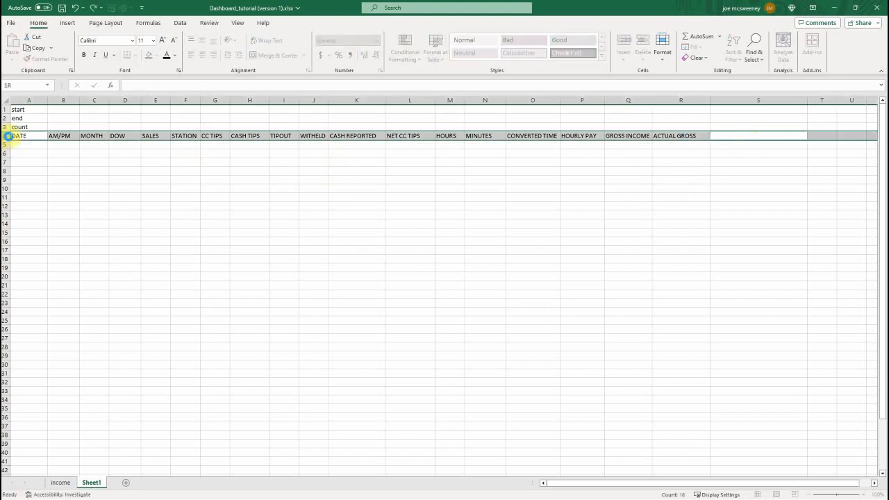
click(84, 54)
- Format the start and end cells B1:B2 as Date with the *3/14/2012 type
click(68, 111)
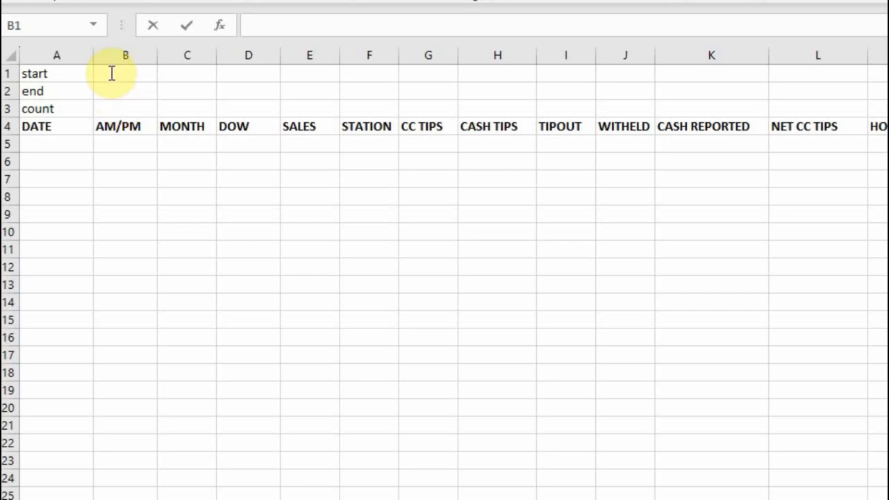
click(133, 93)
drag(133, 93, 135, 70)
right_click(136, 83)
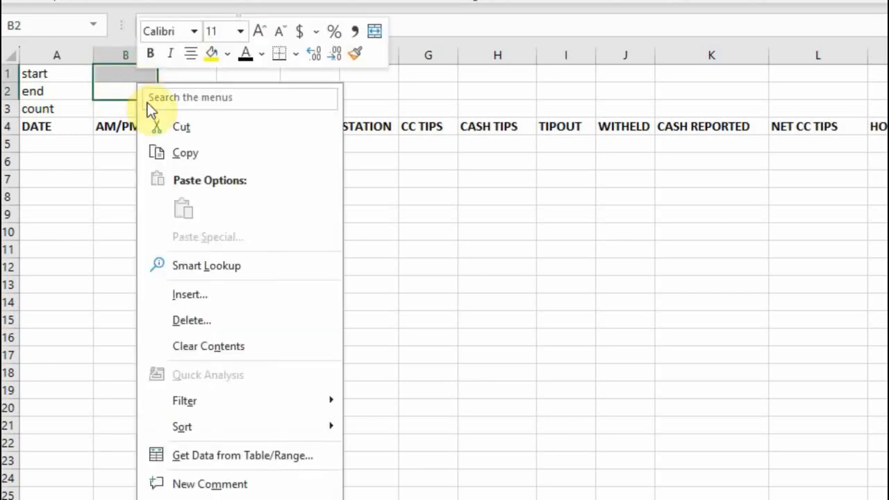
click(208, 498)
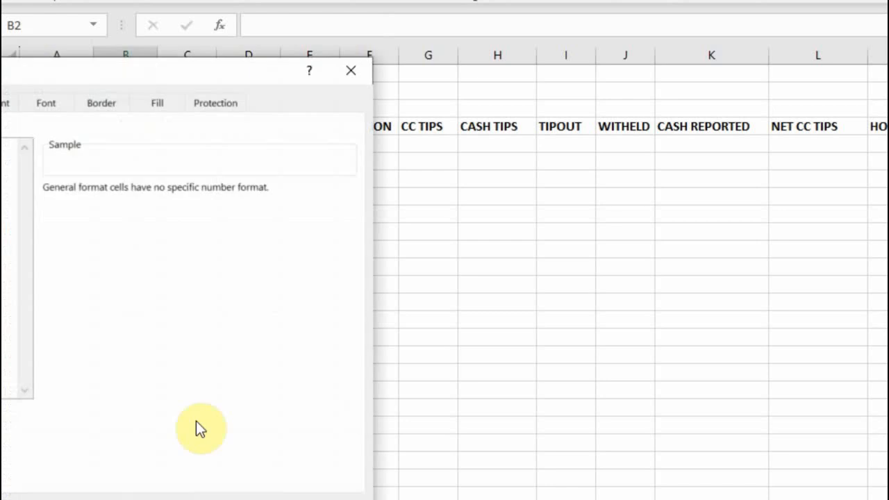
drag(162, 63, 589, 89)
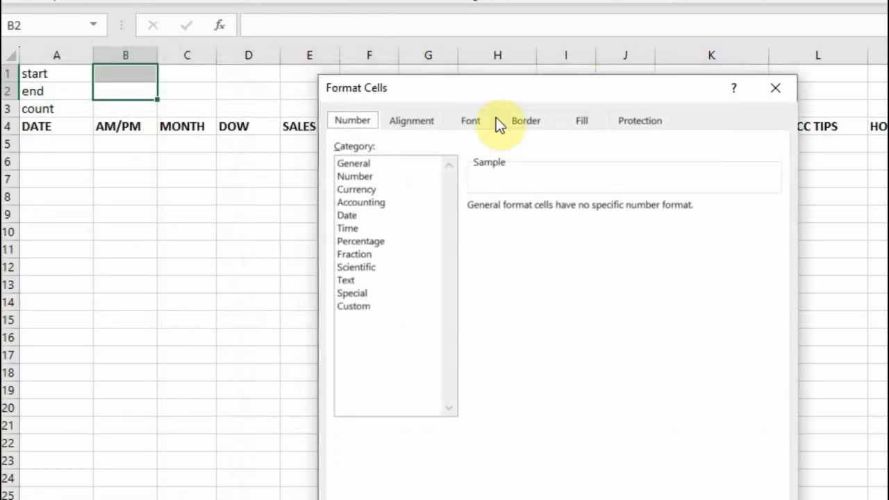
click(363, 214)
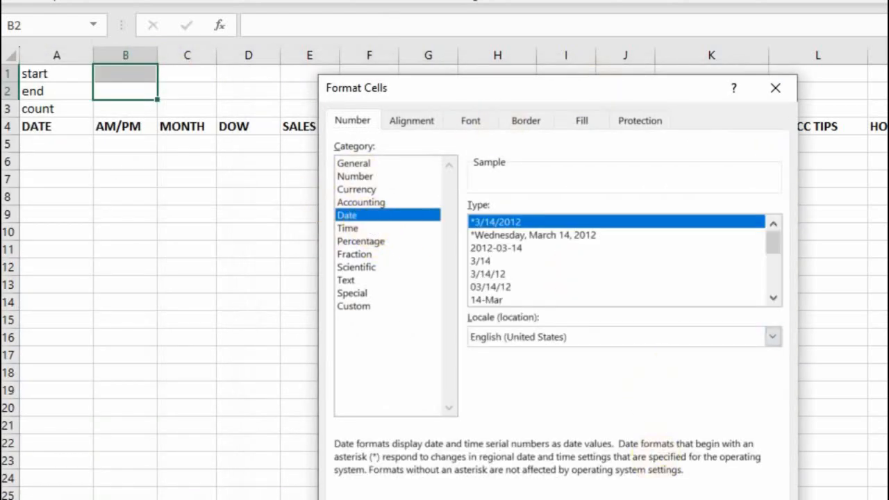
click(666, 499)
click(198, 95)
- Enter the start date 6/14/2023 in cell B1
click(126, 72)
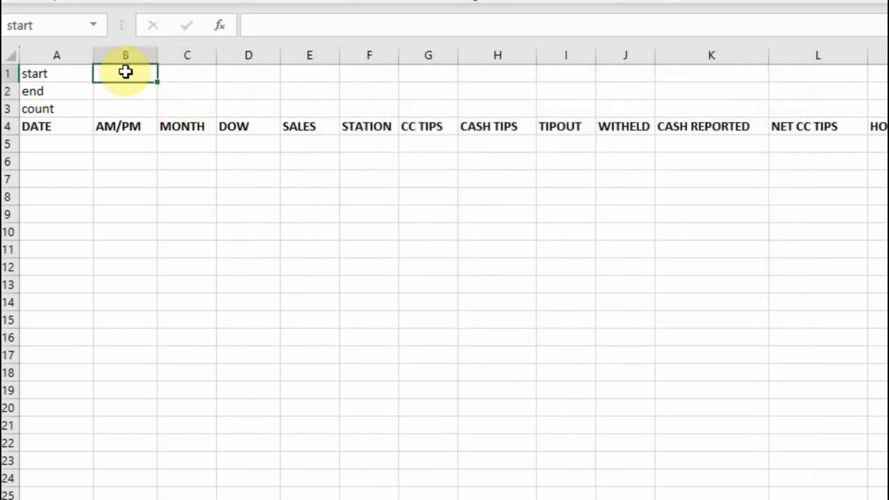
text(6/14)
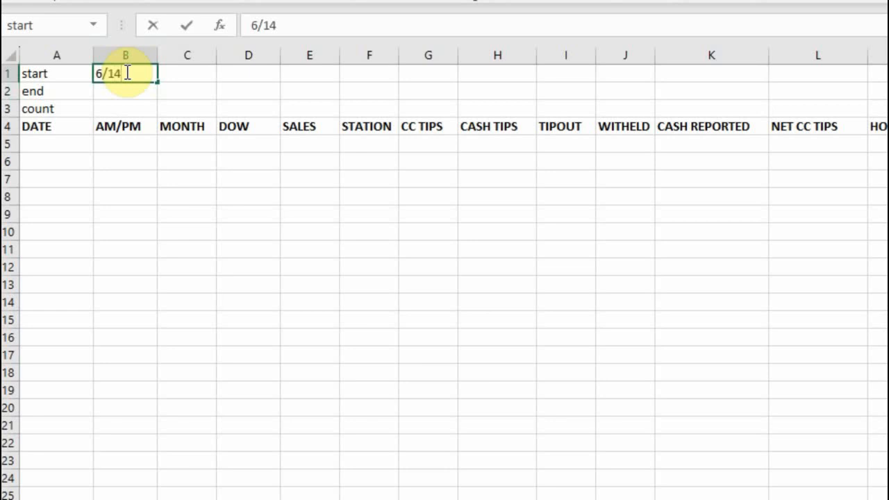
text(/2023)
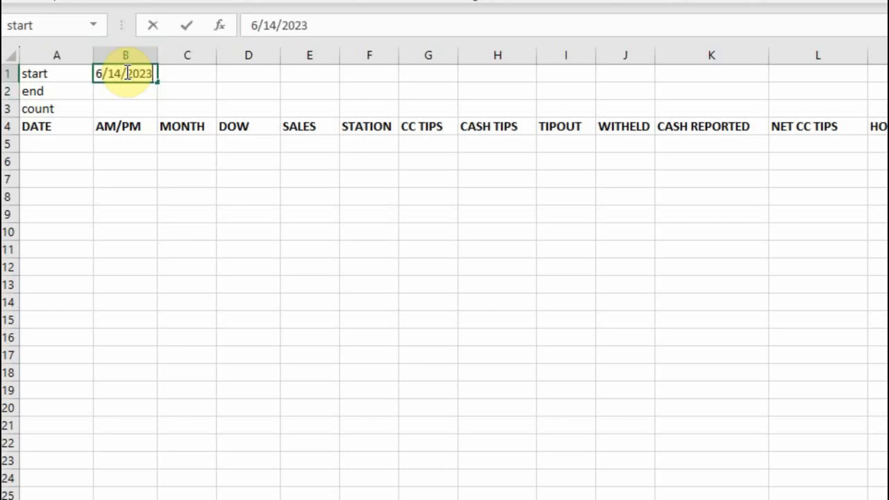
- Calculate the end date in cell B2 with the formula =start+6
click(115, 92)
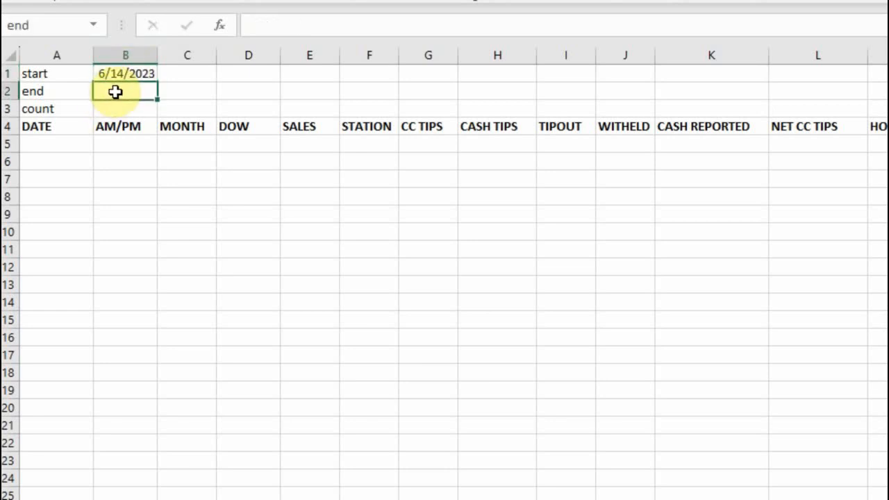
text(=)
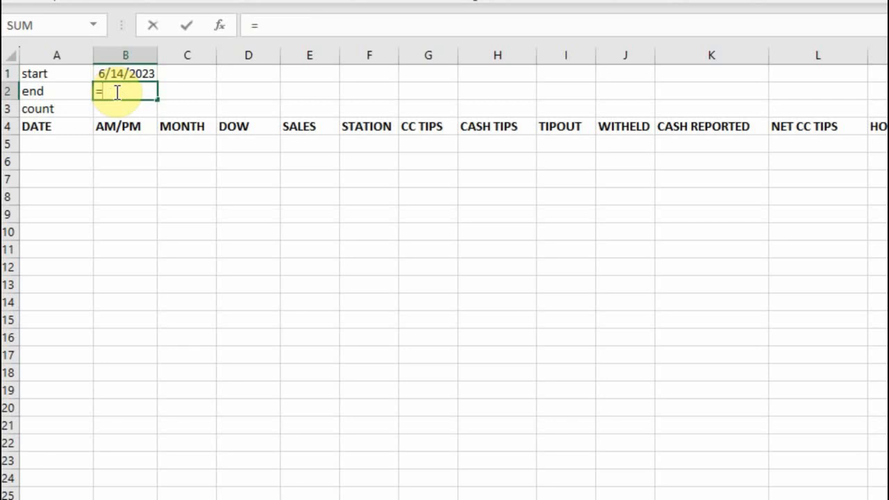
click(126, 72)
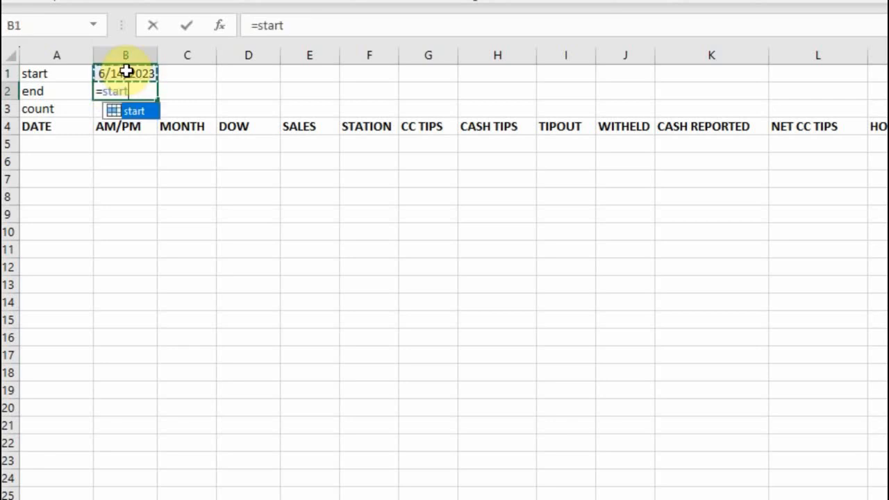
text(+6)
key(Return)
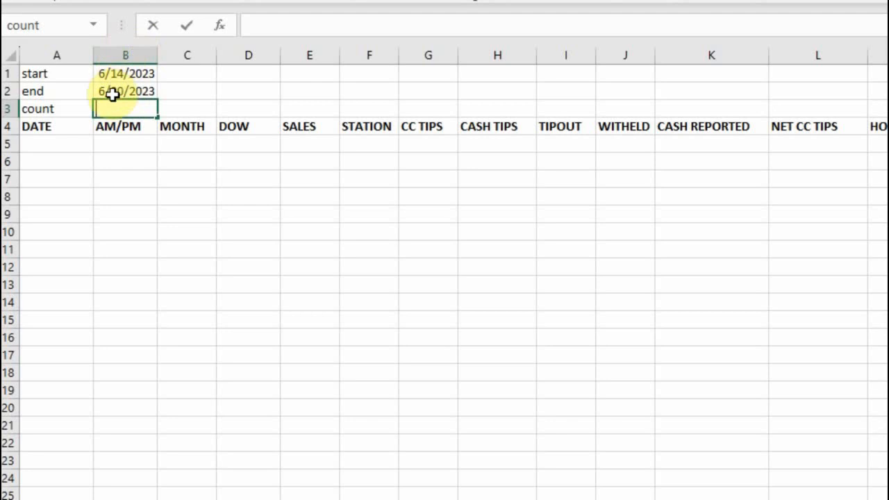
- Begin a COUNTIFS formula in the count cell B3
click(271, 24)
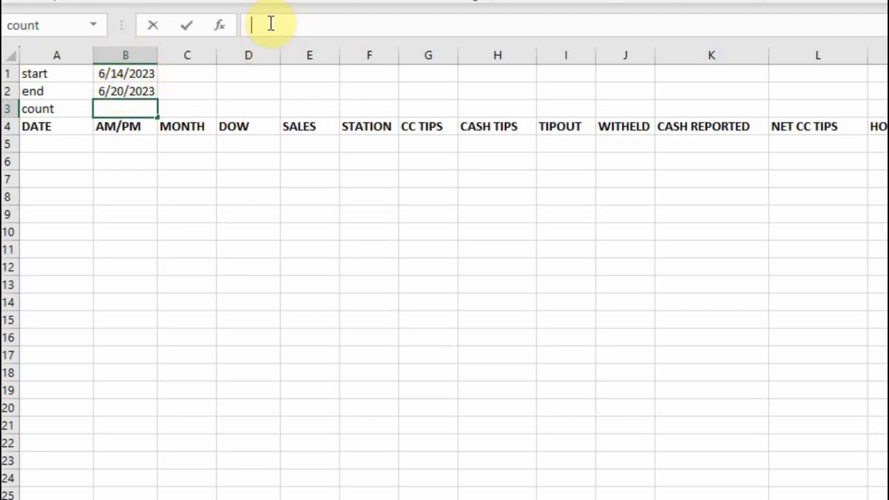
text(COUNTIF)
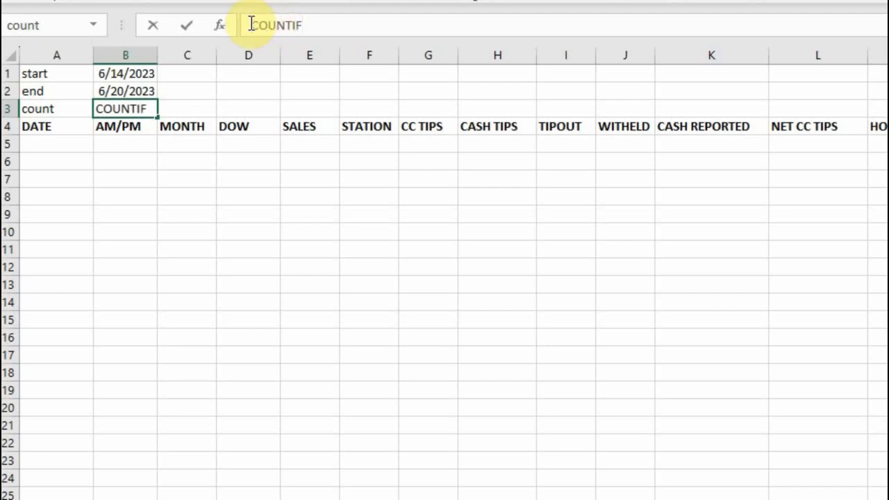
click(251, 25)
text(=)
click(320, 25)
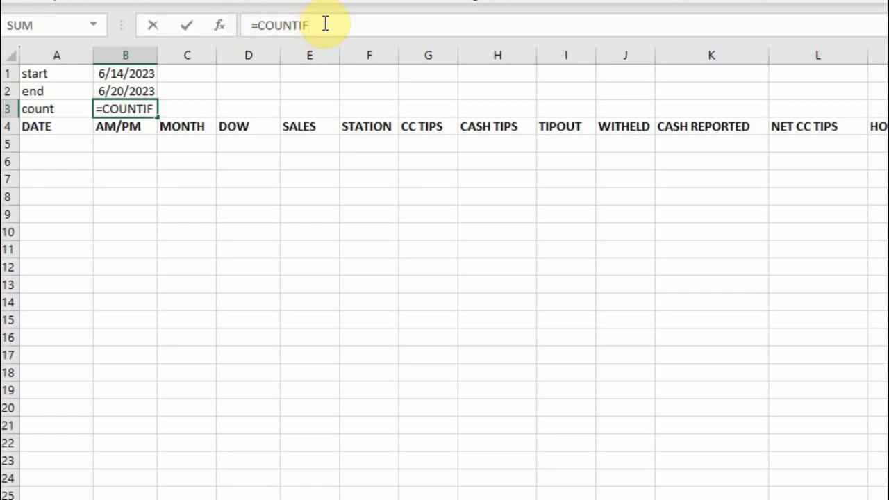
text(S()
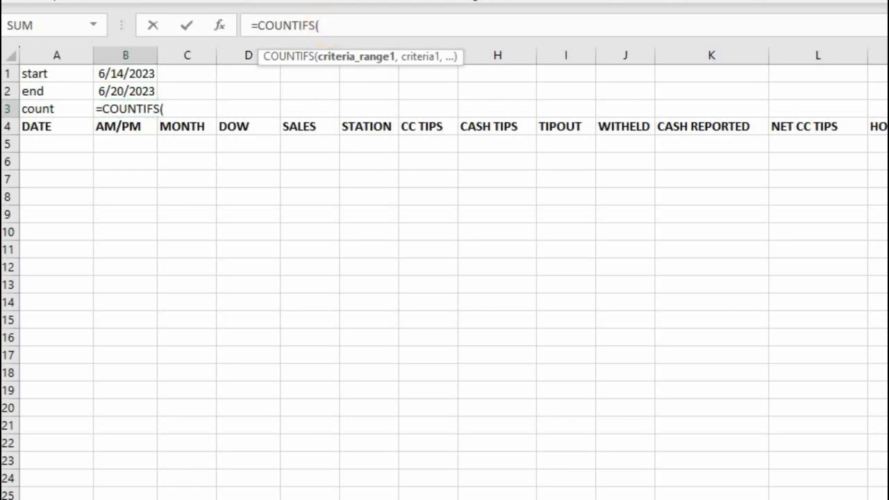
click(125, 499)
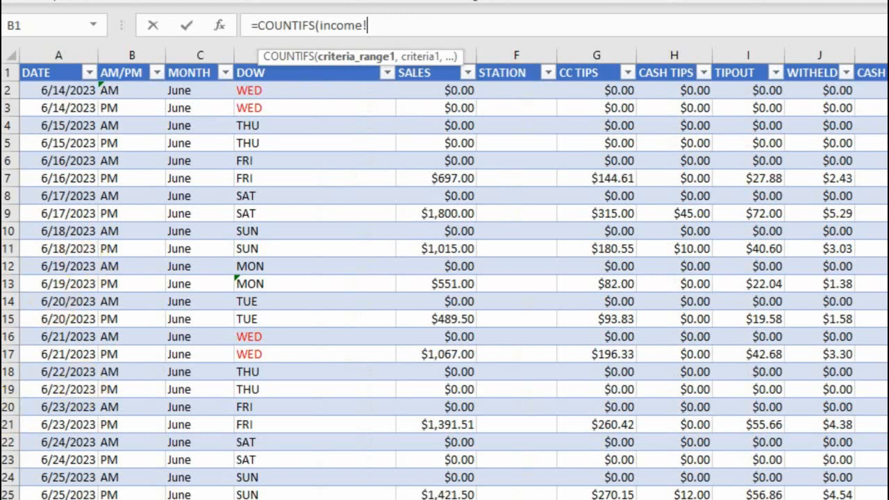
click(104, 499)
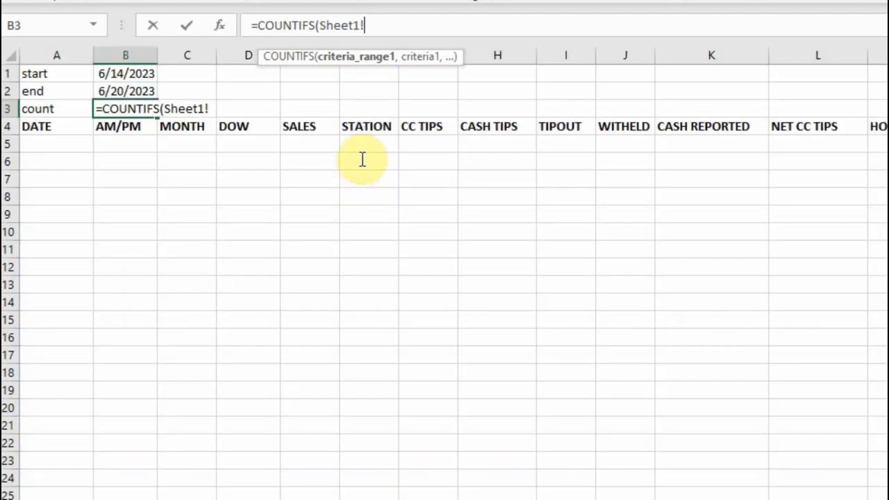
drag(379, 25, 323, 25)
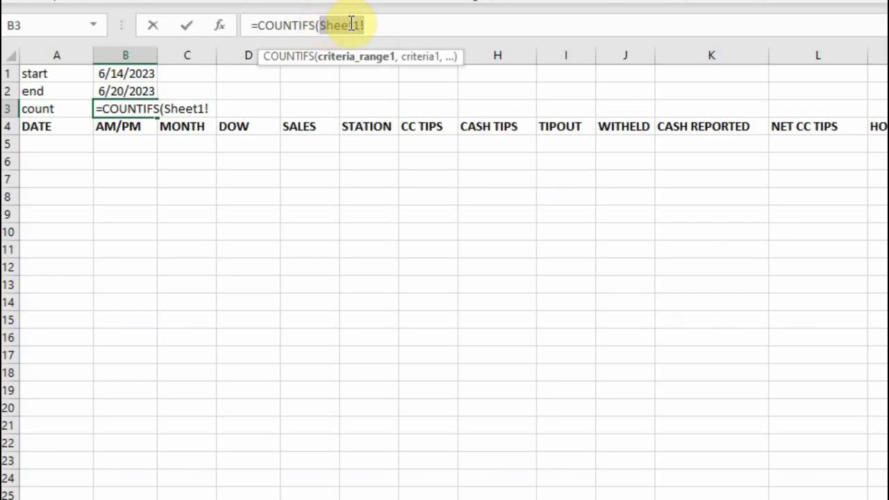
- Replace the sheet reference in the COUNTIFS formula with income!$A$2:$A$1000 as the first criteria range
text(income)
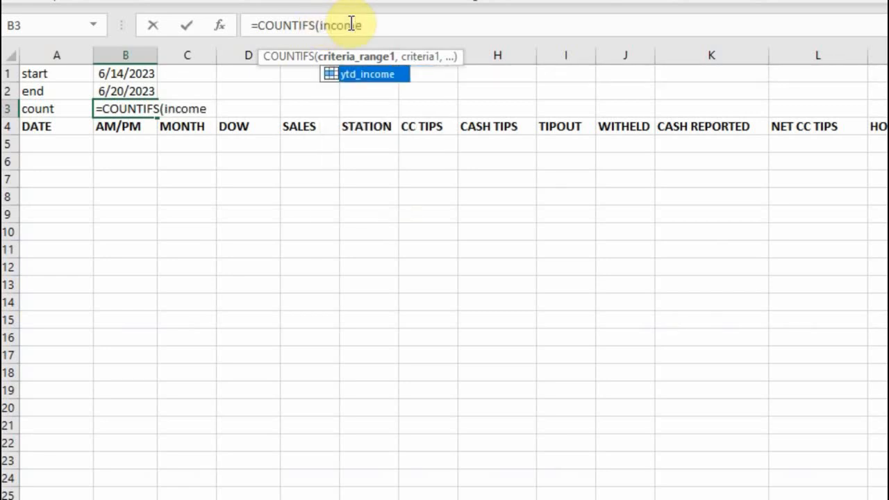
text(!)
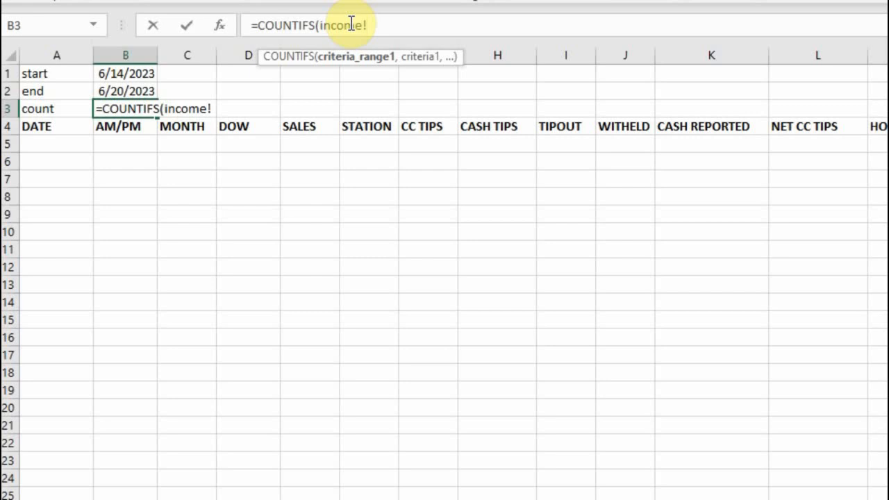
text($A$2)
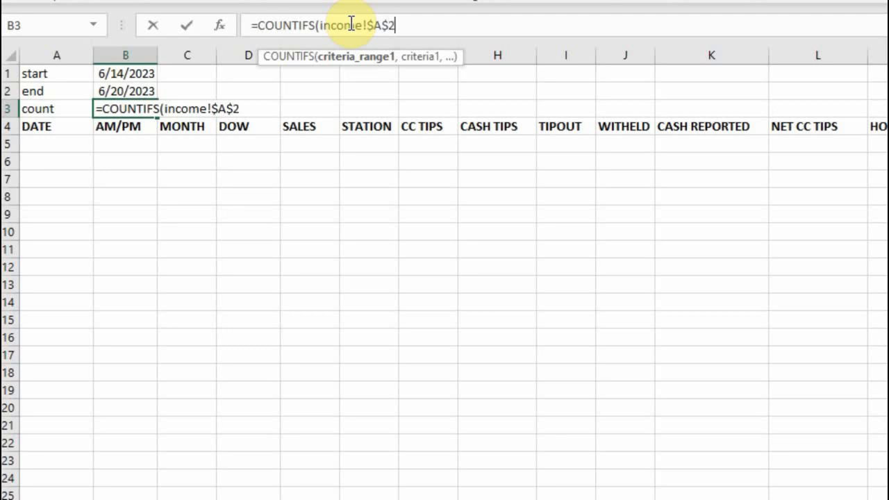
text(:$A$)
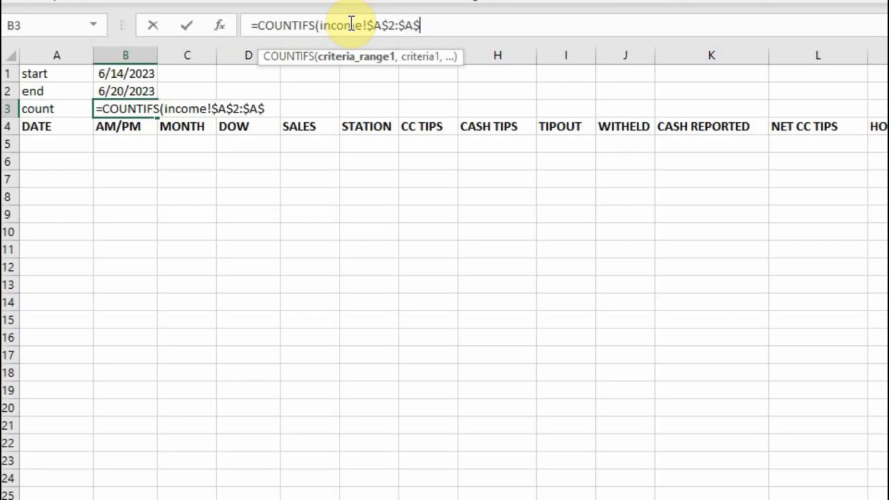
text(1000)
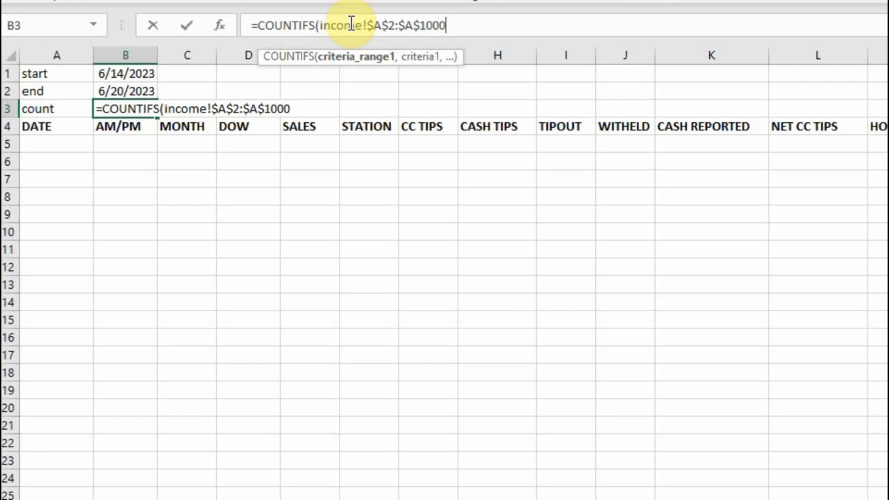
text(,)
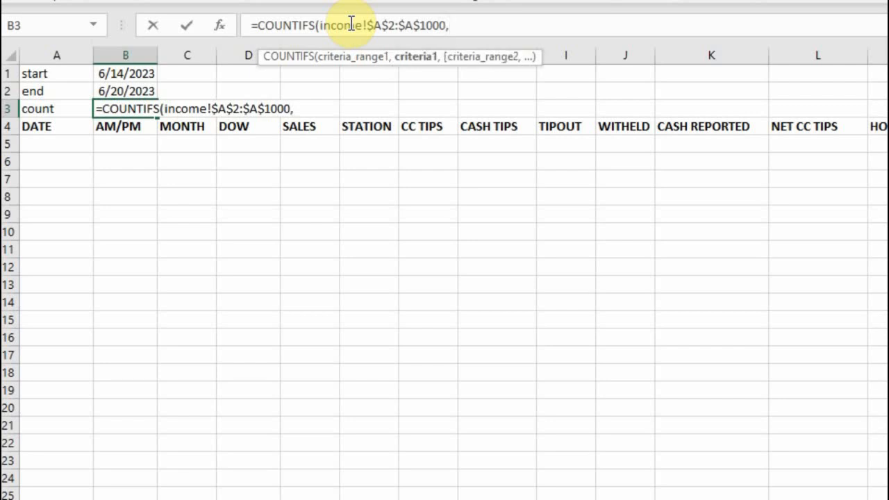
- Add ">="&start as the first criterion of the COUNTIFS formula
text(">="&)
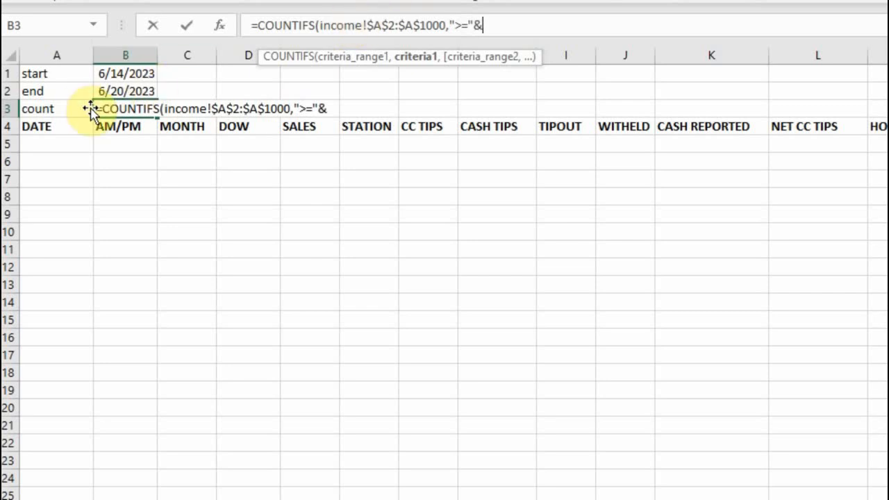
text(sta)
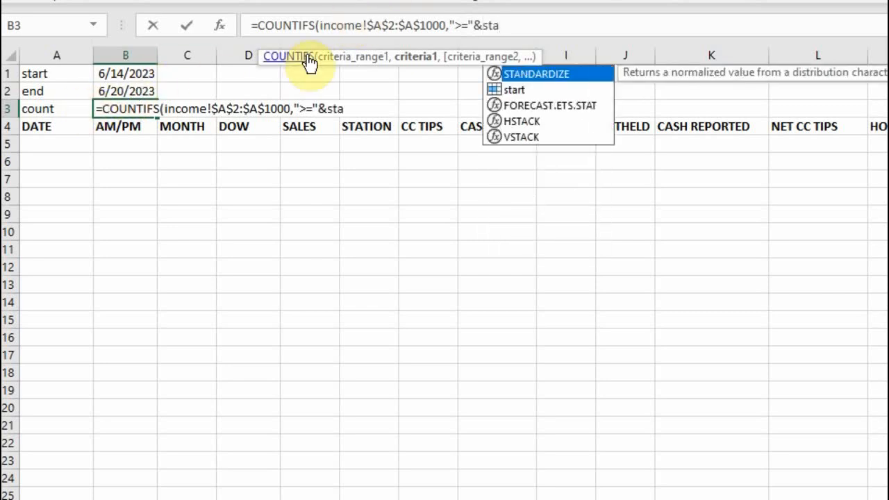
text(rt,)
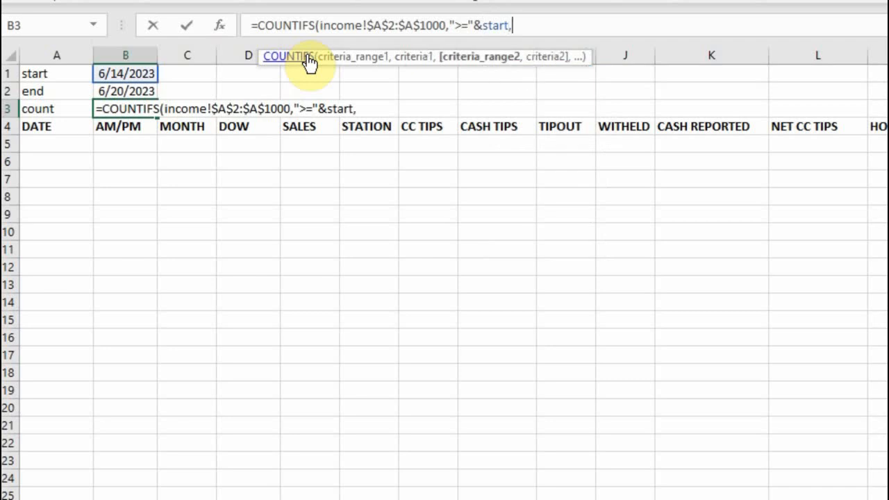
- Add income!$A$2:$A$1000 as the second criteria range of the COUNTIFS formula
text(income)
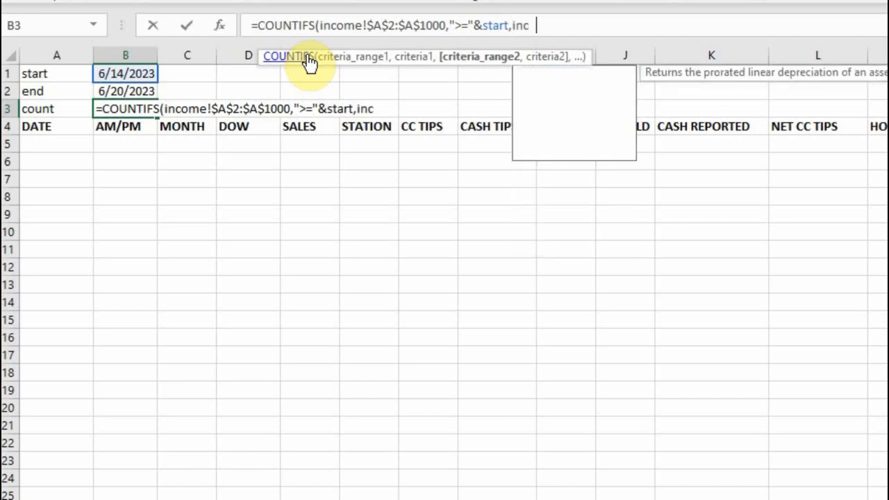
text(!$A$2)
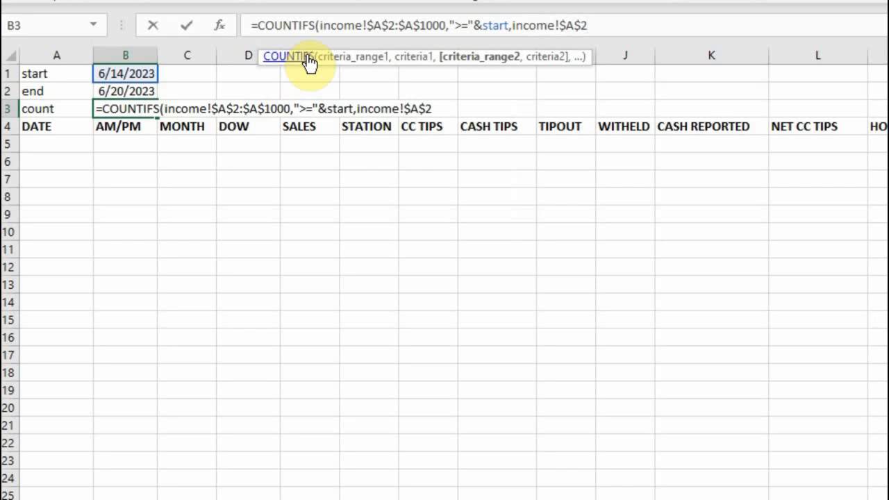
text(:$A$1000)
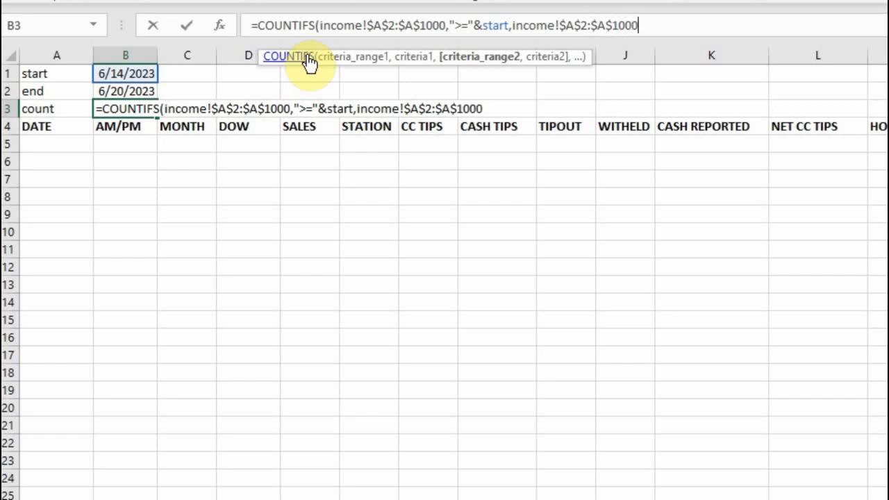
text(,)
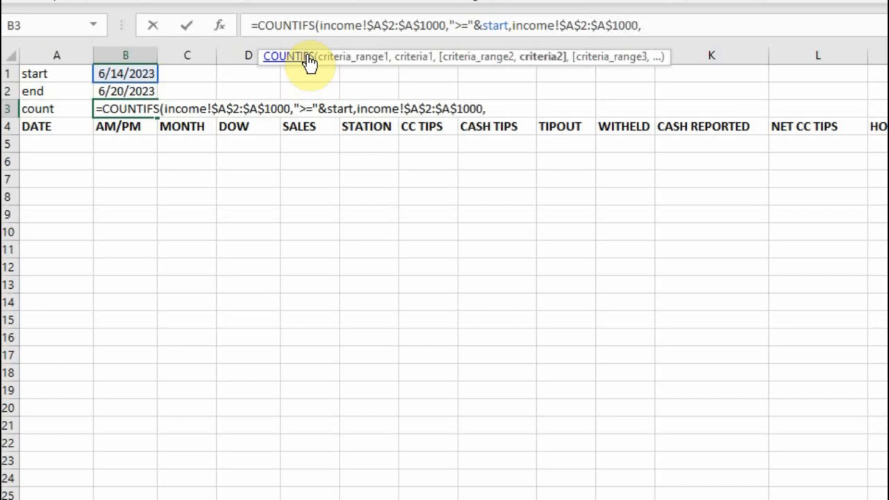
- Add "<="&end as the second criterion and complete the COUNTIFS formula
text("<="&end)
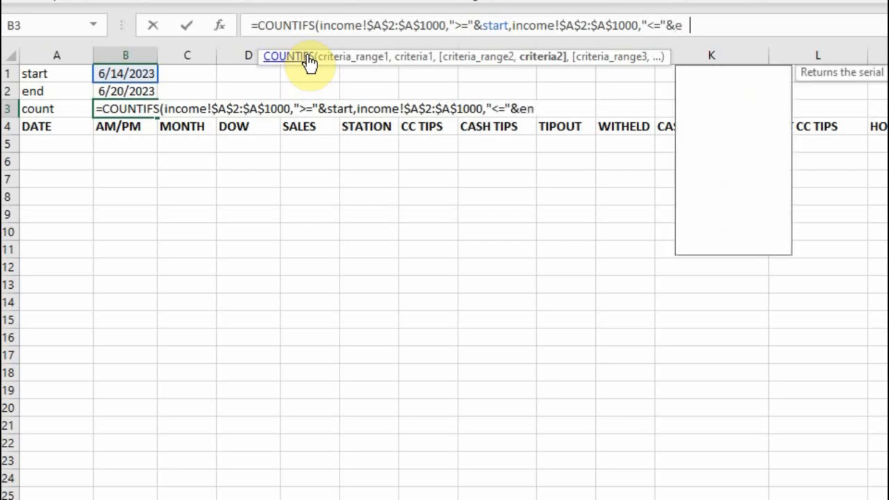
text())
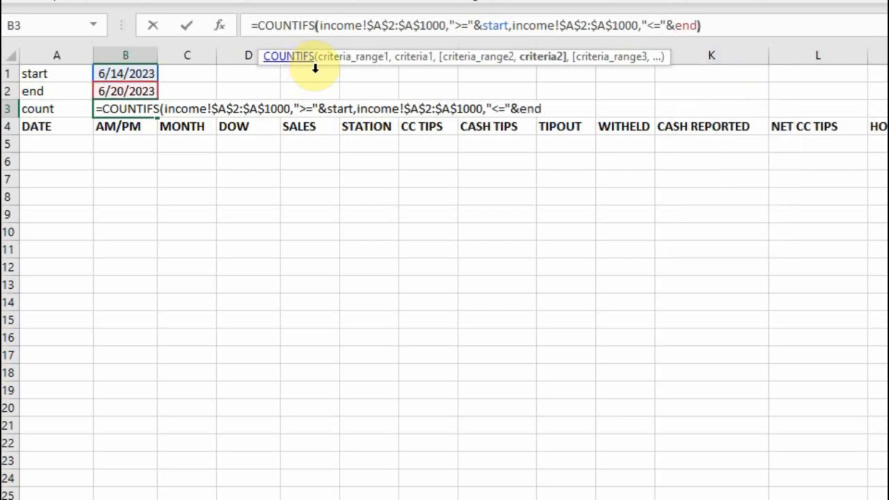
key(Return)
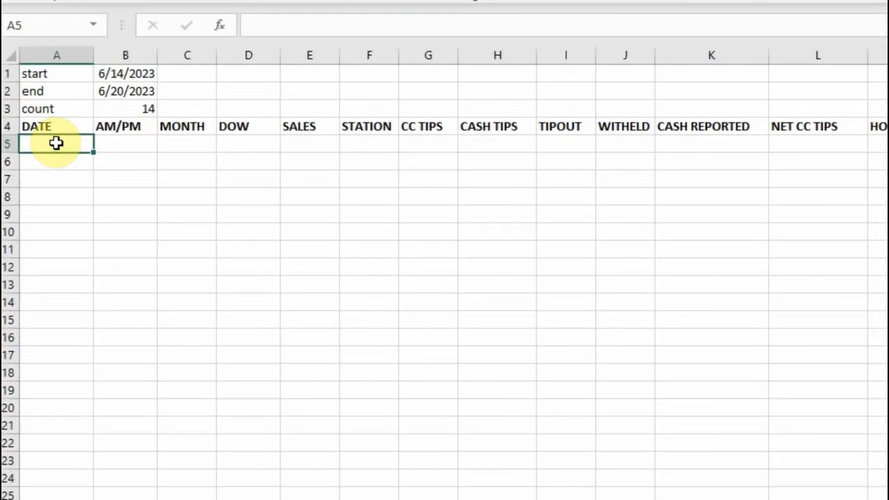
- Begin an INDEX formula in cell A5, under the DATE header
click(287, 26)
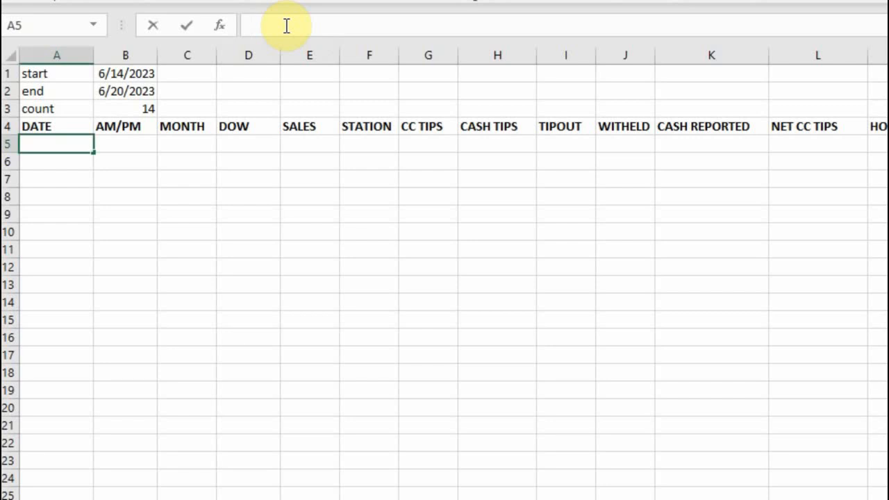
text(=INDE)
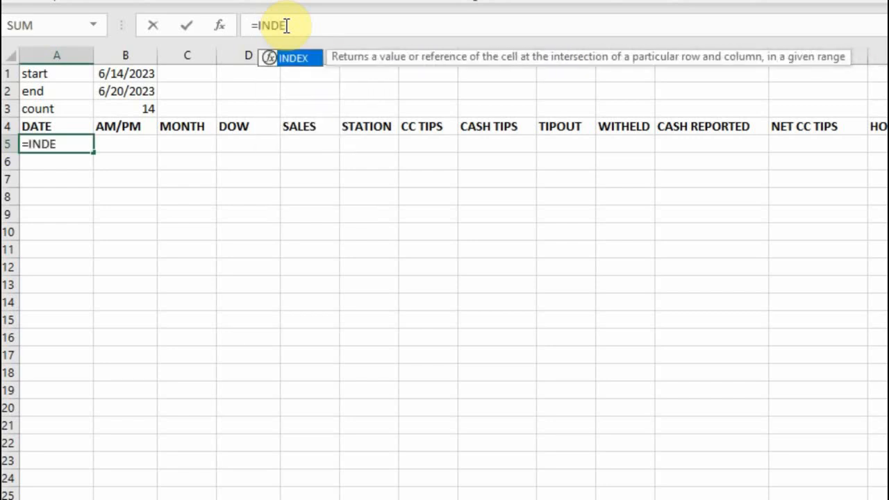
key(Tab)
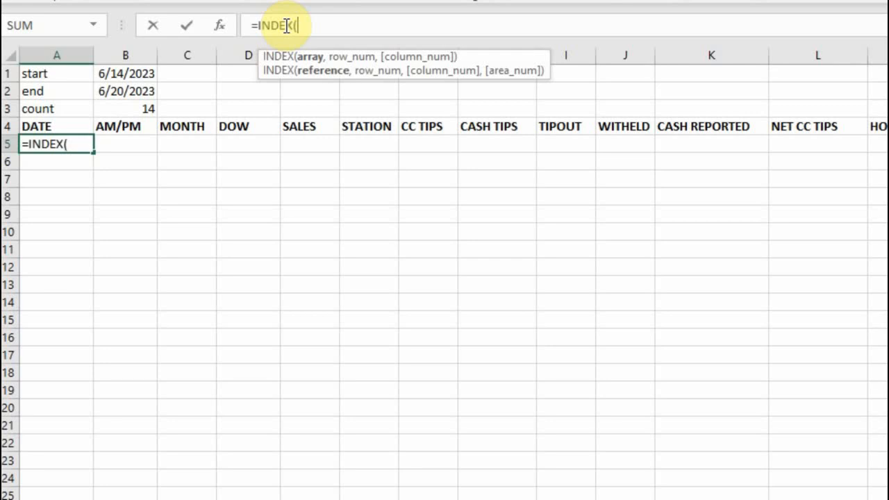
click(236, 498)
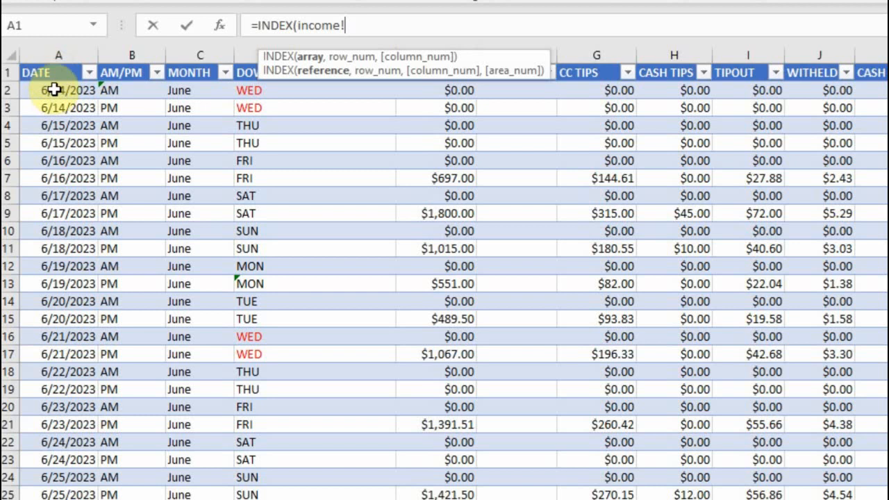
click(104, 498)
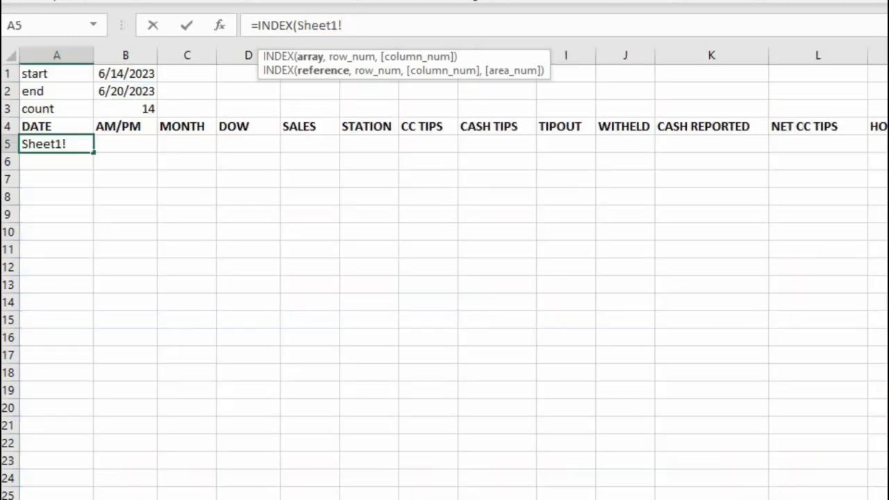
drag(345, 25, 298, 25)
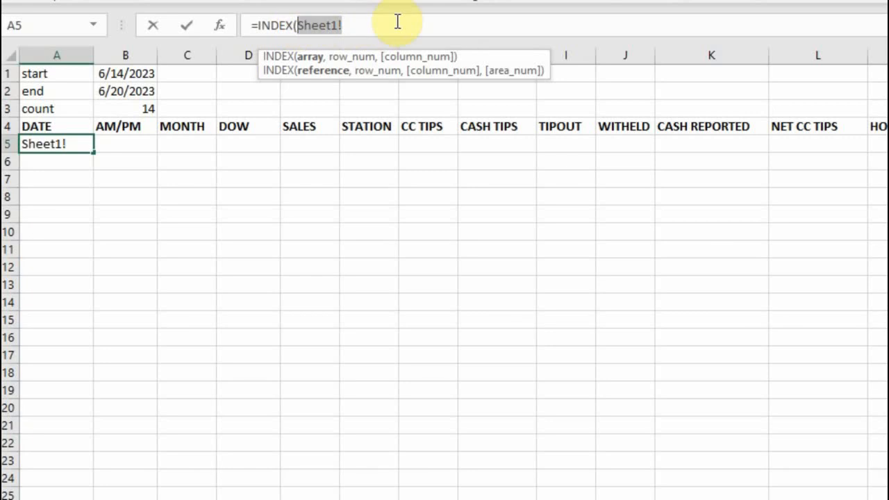
key(BackSpace)
- Enter INCOME!$a$2:$a$1000 as the array of the INDEX formula
text($a$)
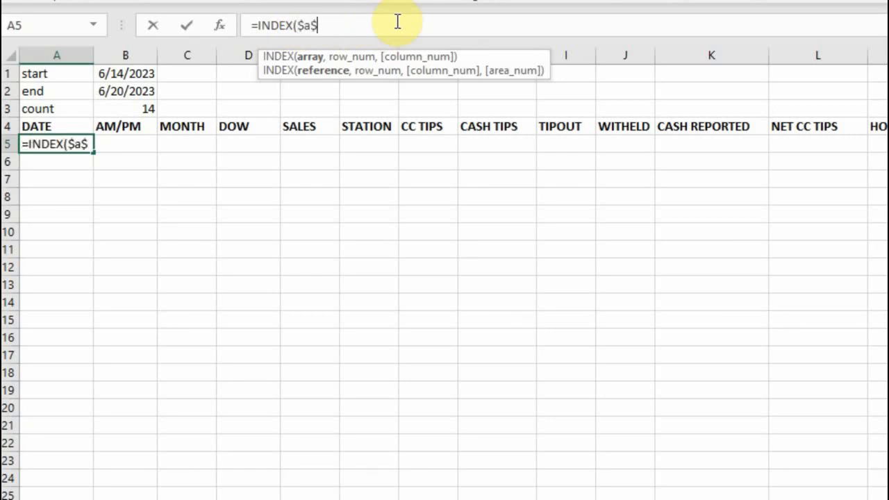
text(2)
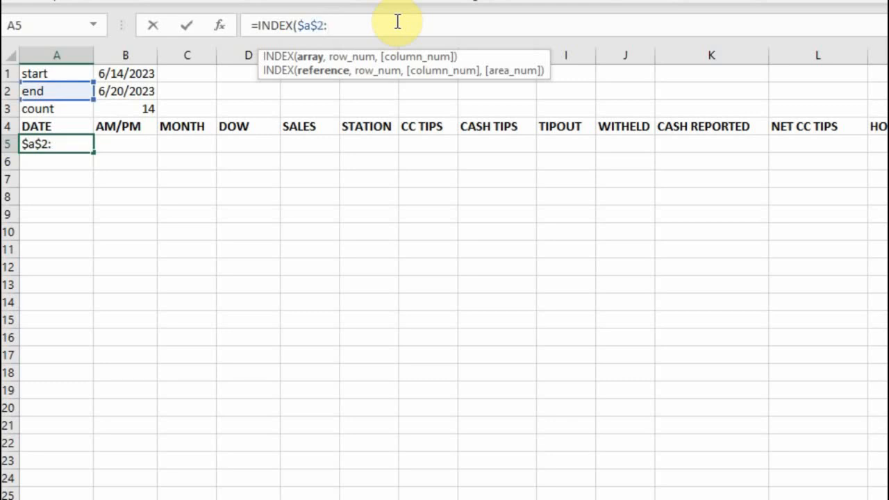
text(:$a$1)
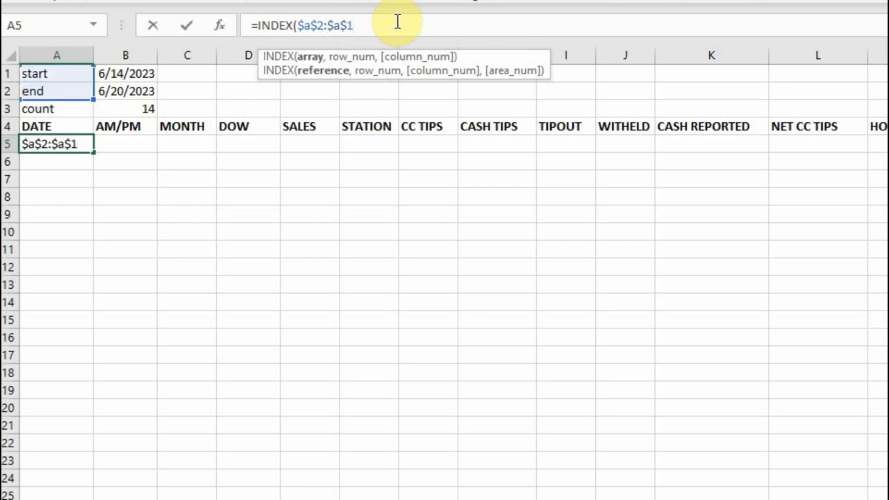
text(000)
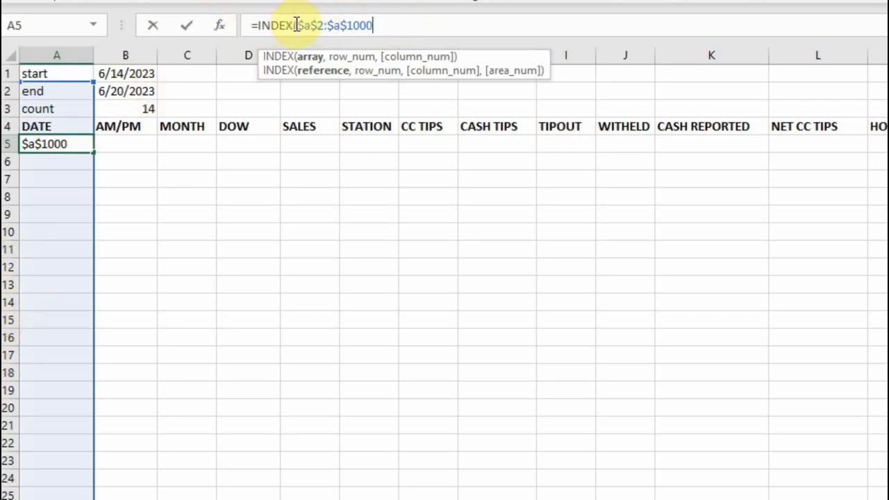
click(327, 17)
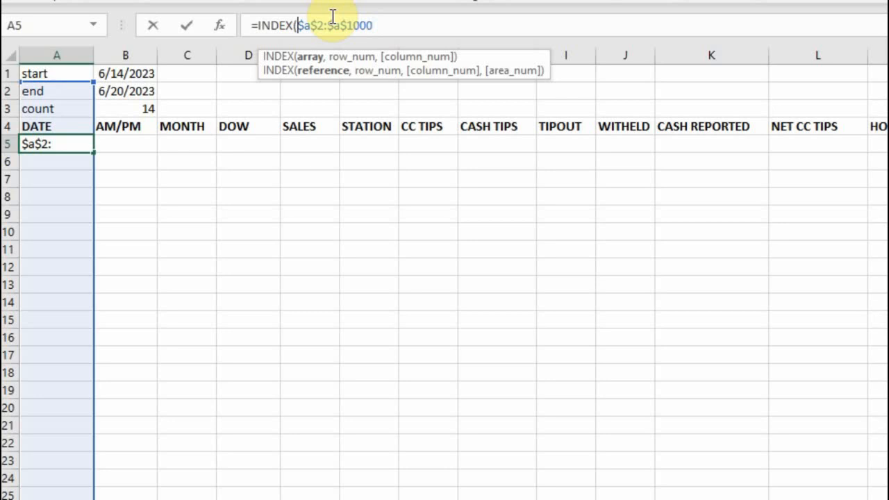
text(INCOME)
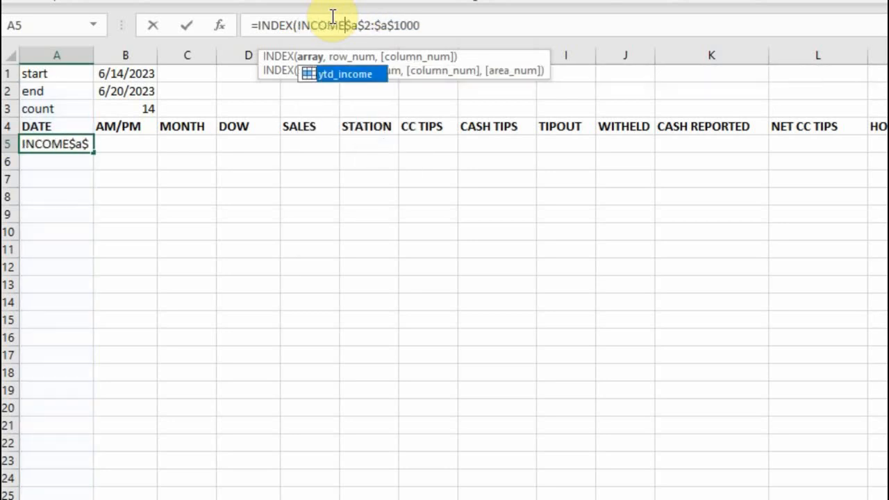
text(!)
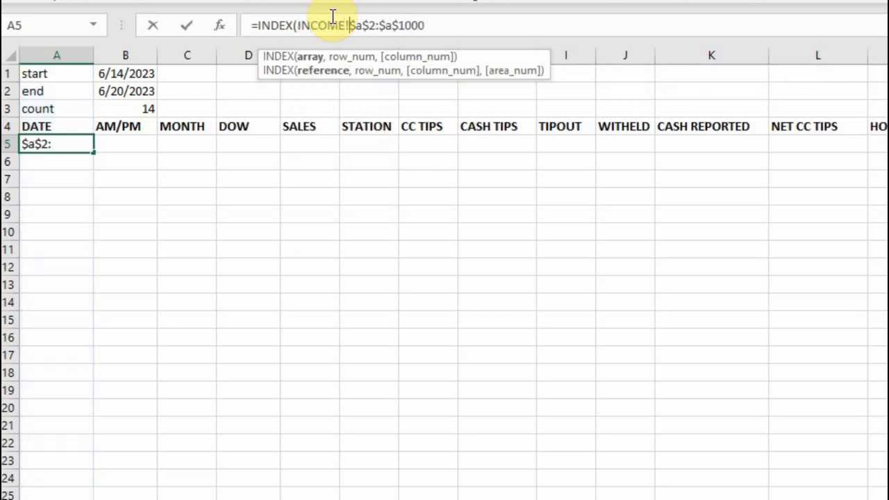
- Nest a SMALL function as INDEX's row number, with an IF function opened as its array
click(434, 24)
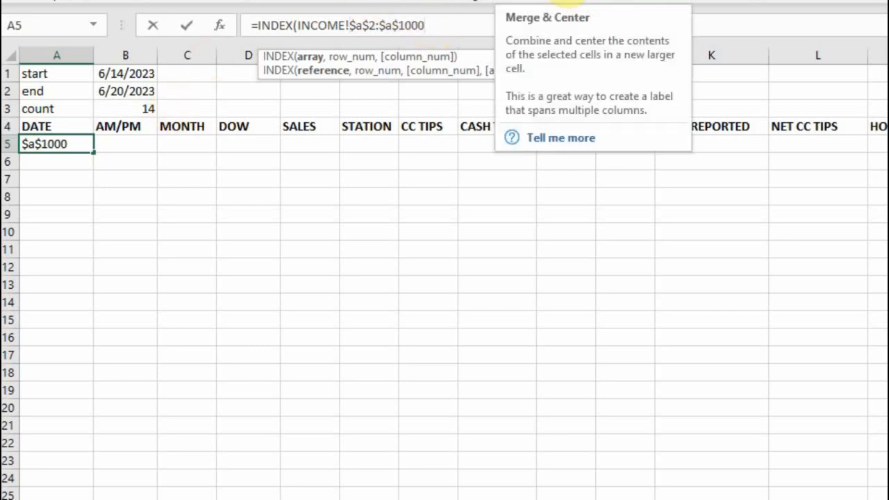
text(,)
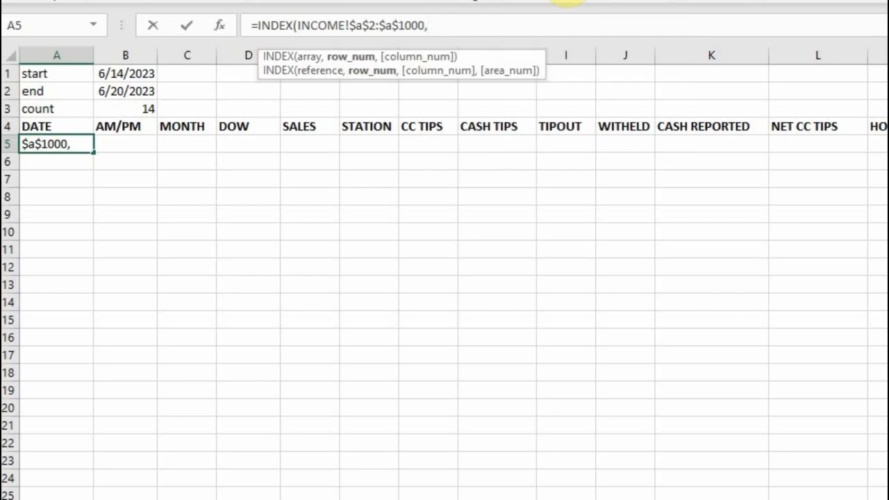
text(s)
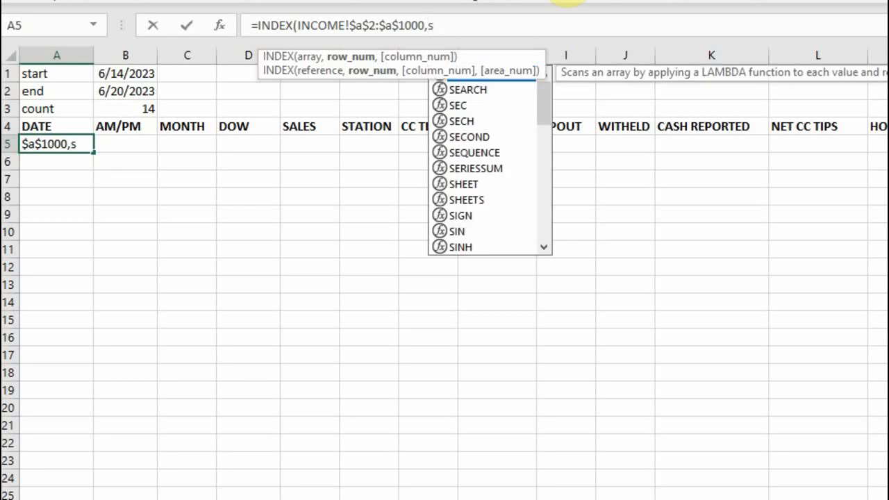
text(mall)
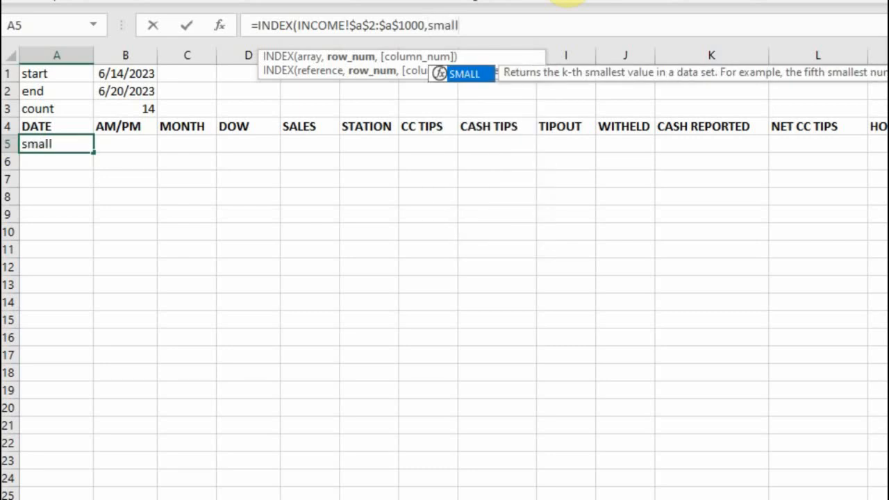
key(Tab)
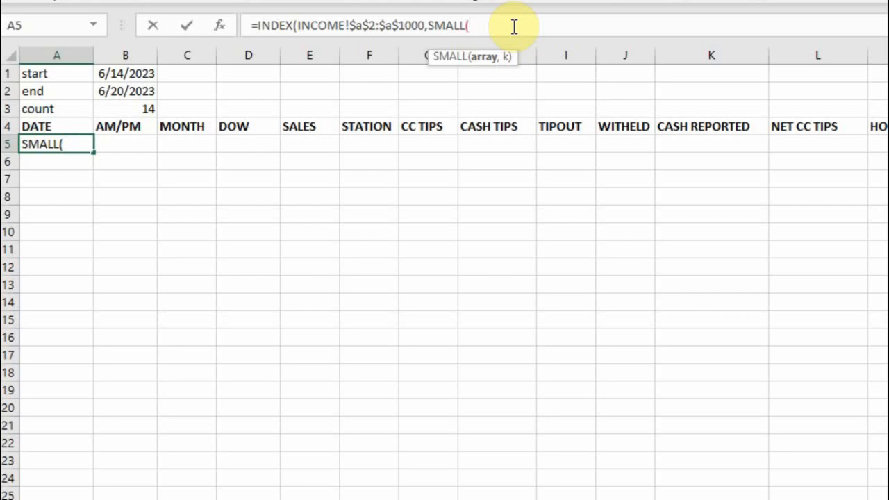
text(if()
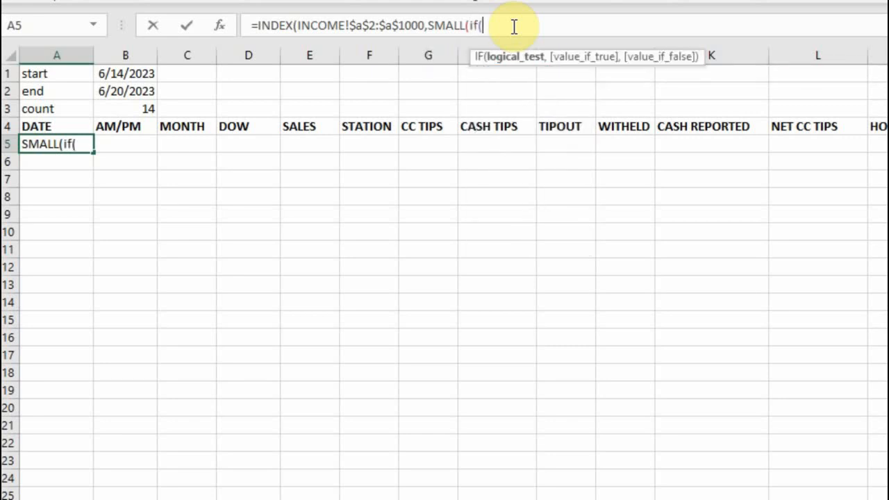
- Make the column of the INDEX array relative, changing the range to INCOME!a$2:a$1000
click(353, 25)
drag(350, 25, 375, 23)
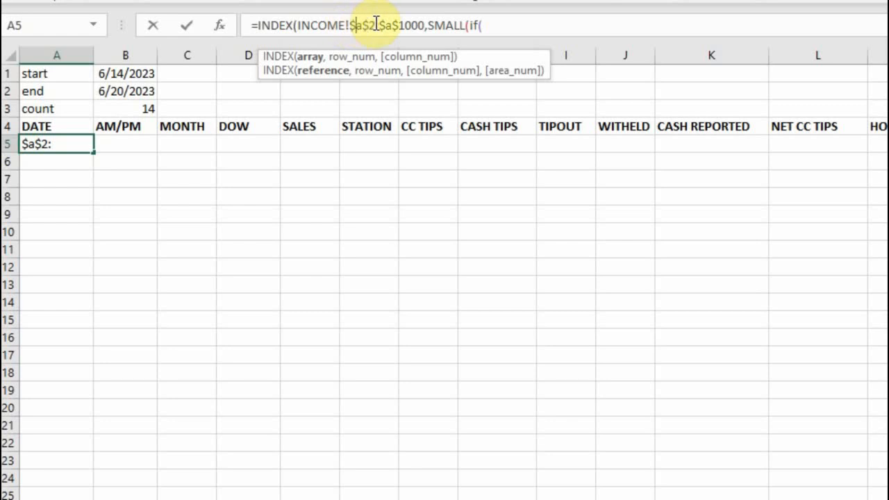
key(BackSpace)
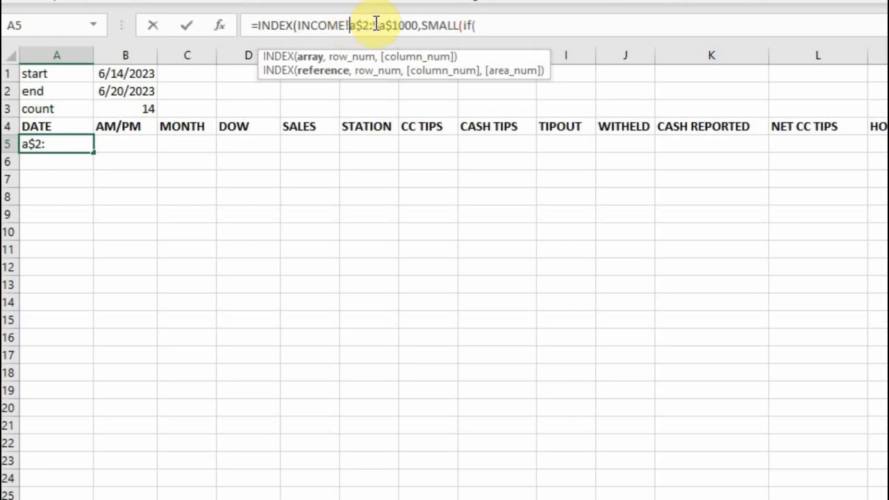
click(379, 26)
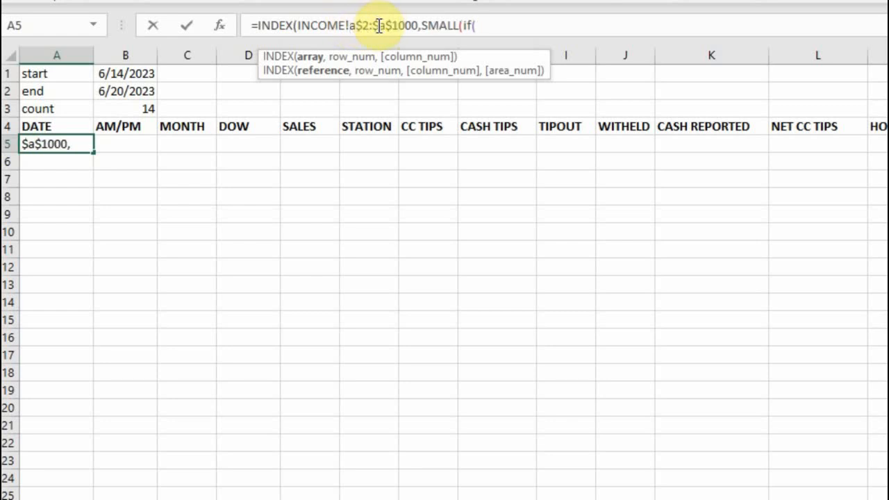
key(BackSpace)
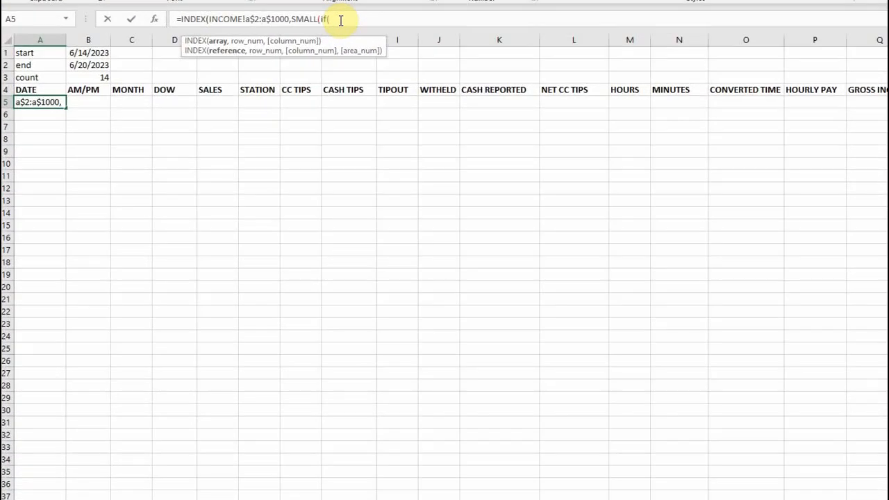
- Enter income!$A$2:$A$1000 as the range tested by the IF function
click(341, 20)
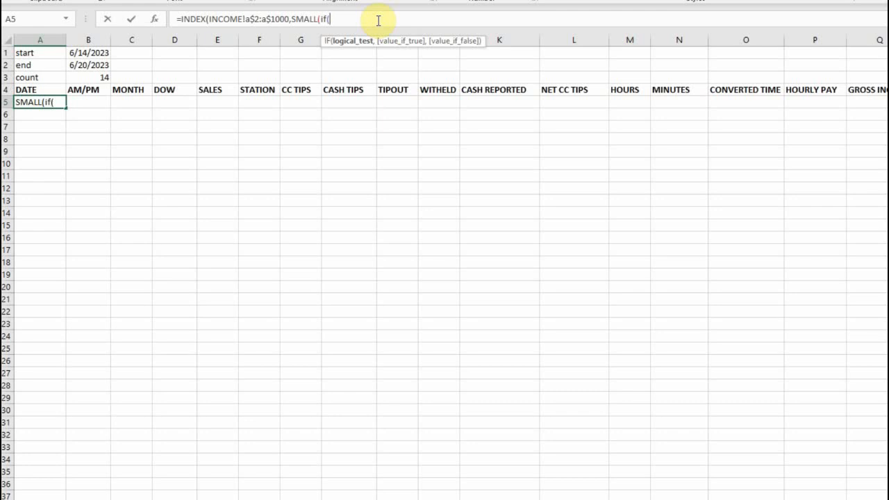
text($a$)
key(BackSpace)
key(BackSpace)
key(BackSpace)
text($A$2)
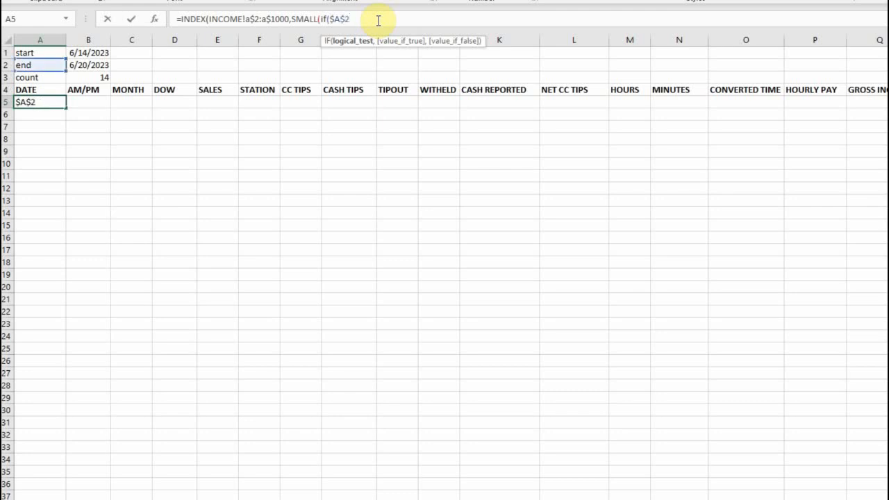
text(:$A$1000)
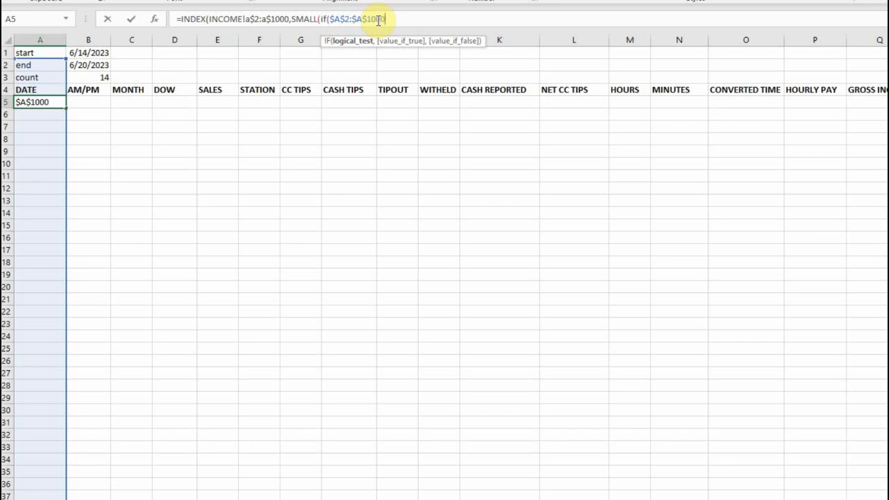
click(332, 19)
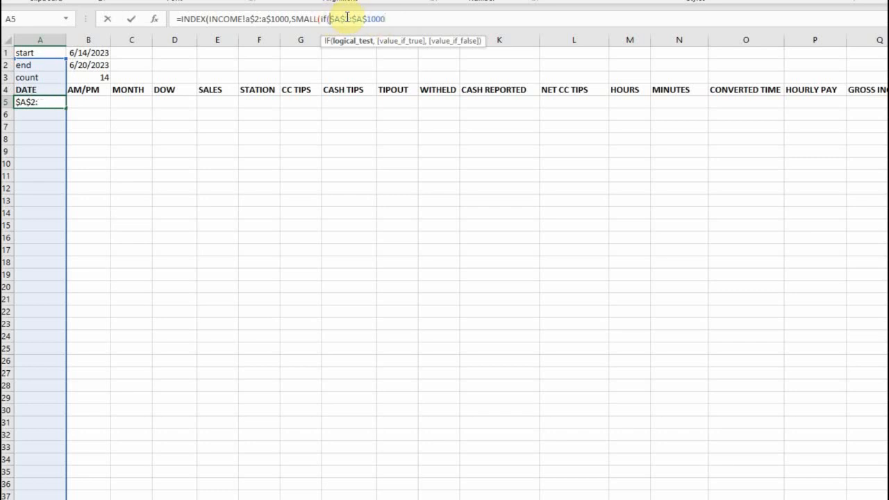
text(income)
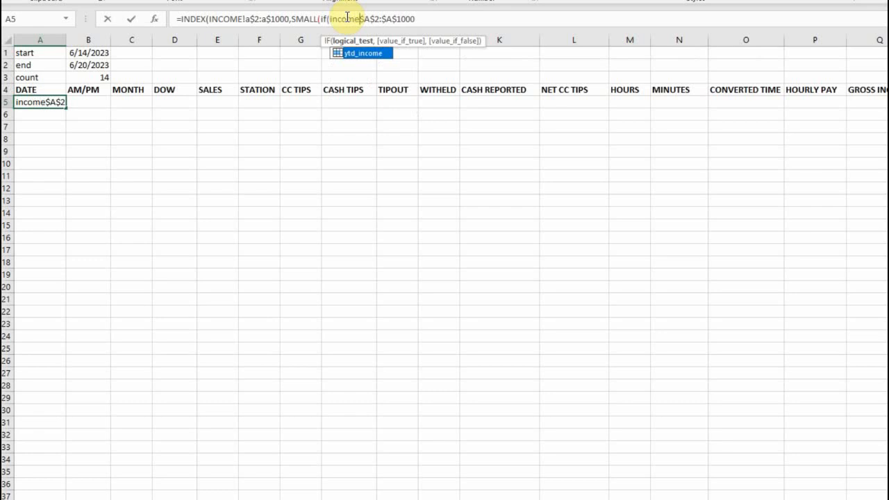
text(!)
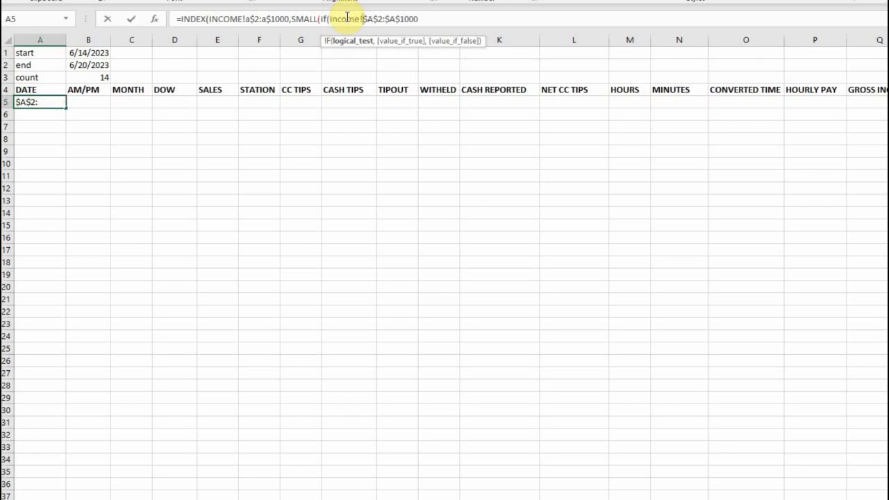
- Complete the IF function's logical test by comparing the income date range with >=start
click(429, 19)
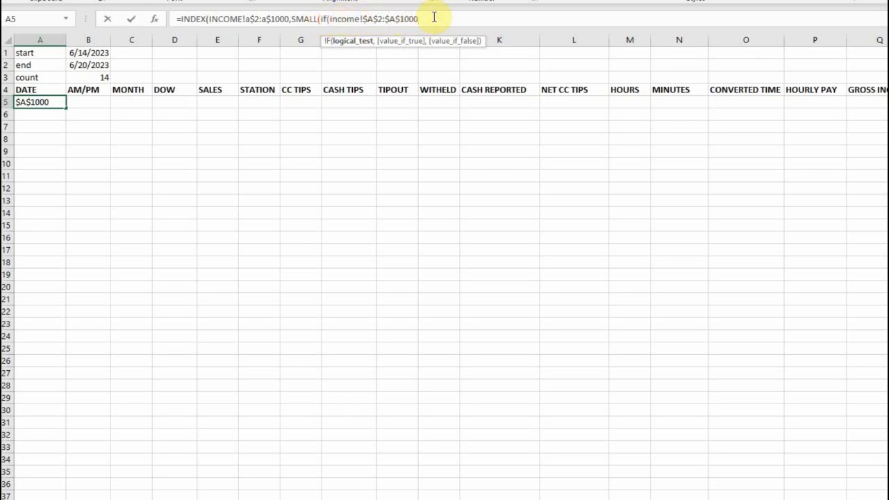
text(>=s)
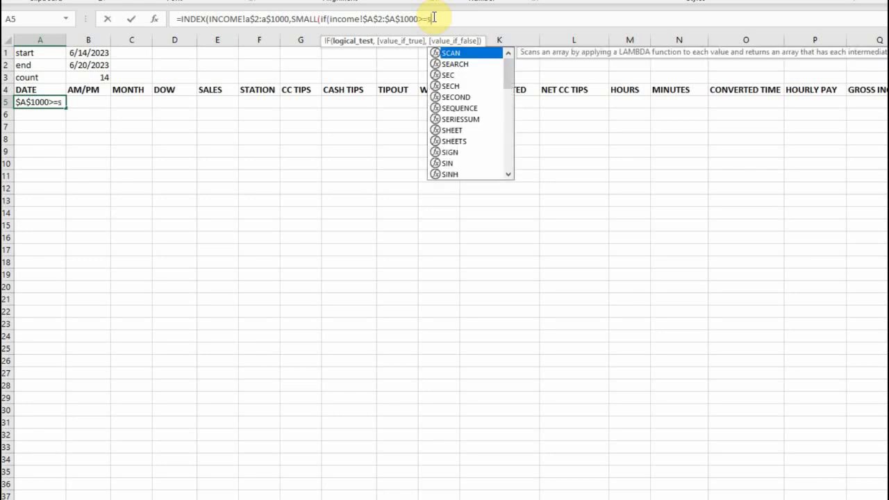
text(t)
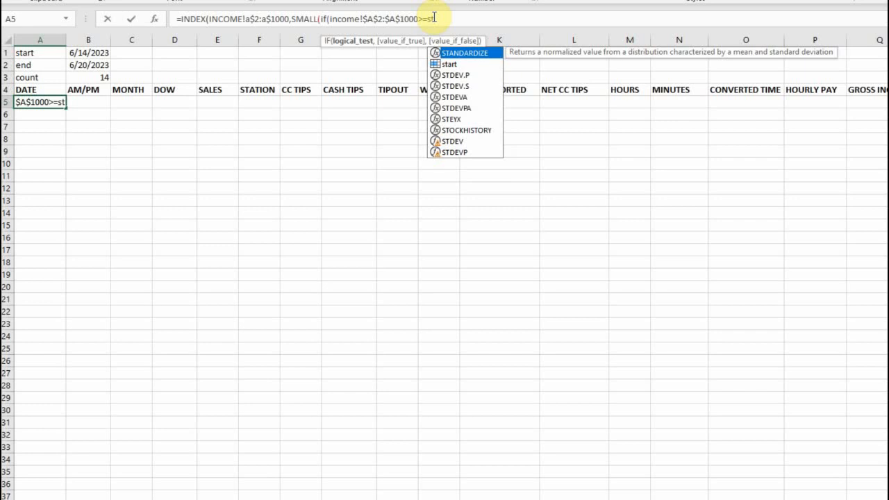
key(Down)
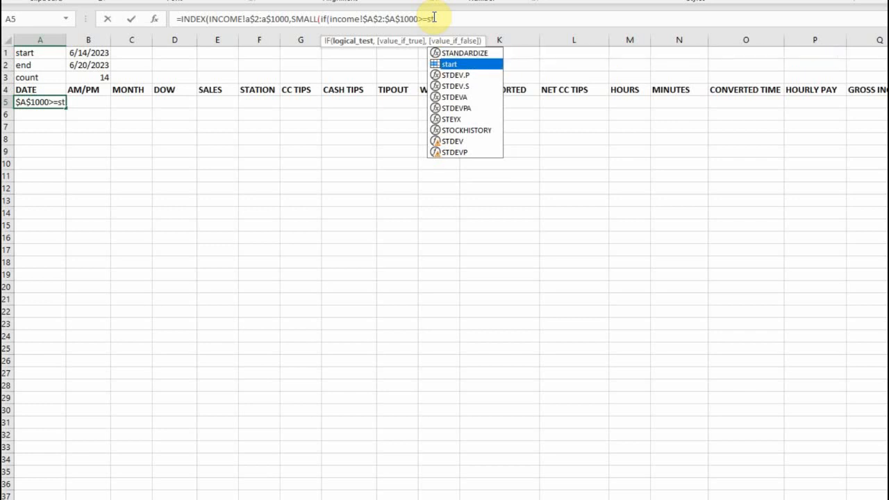
key(Tab)
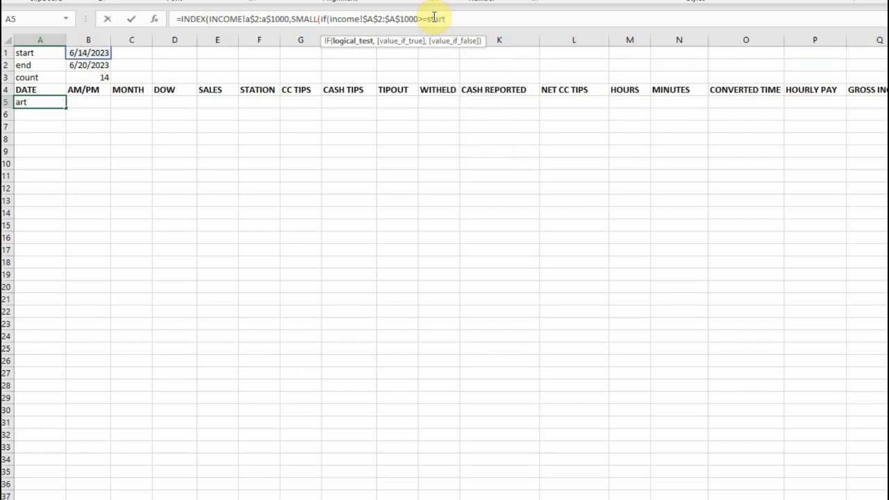
text(,)
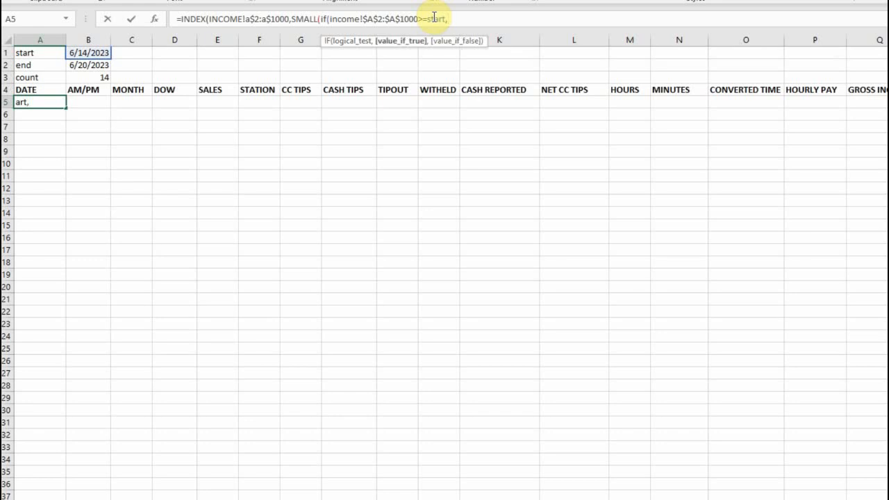
- Nest a second IF as the value if true, testing income!$A$2:$A$1000<=end
text(IF)
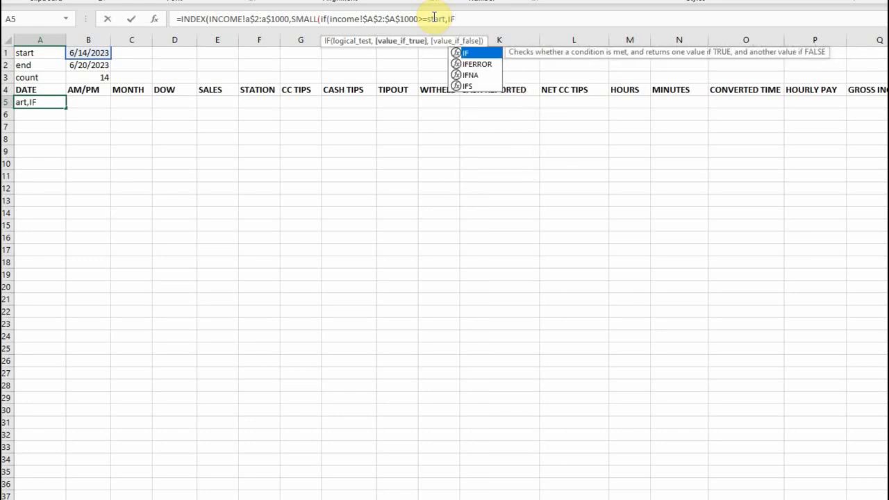
text(()
key(BackSpace)
text(()
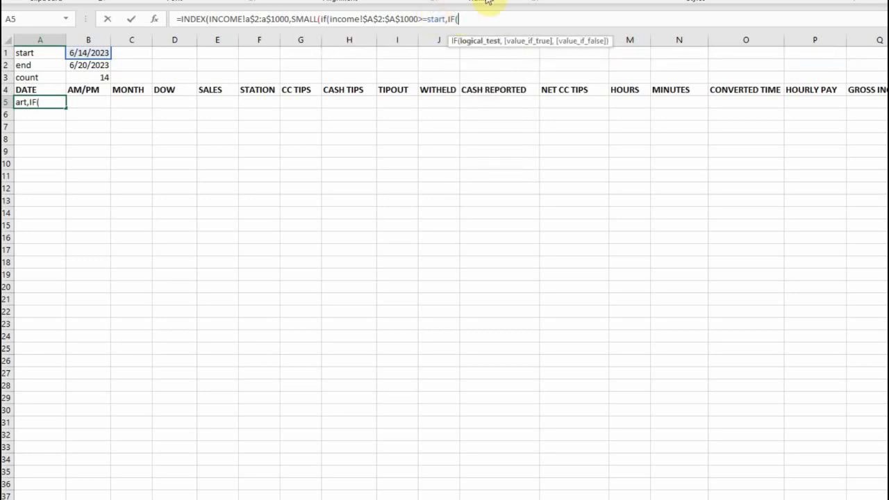
drag(417, 18, 332, 20)
key(ctrl+c)
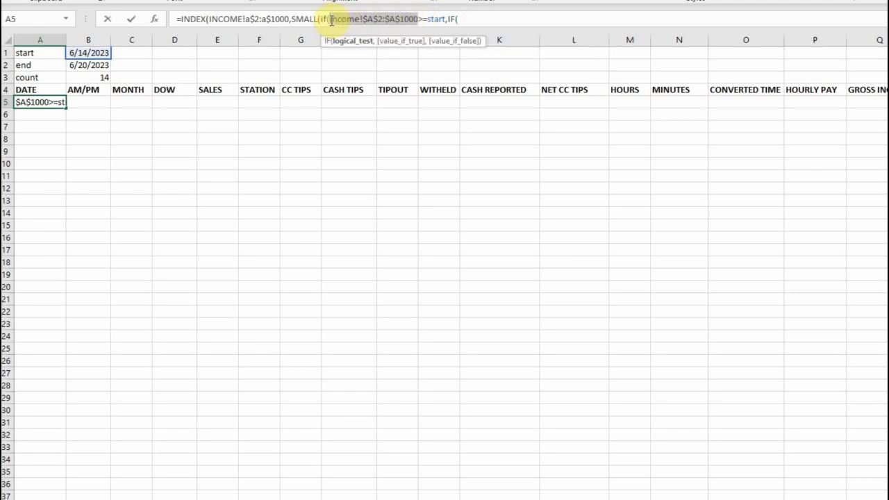
click(473, 19)
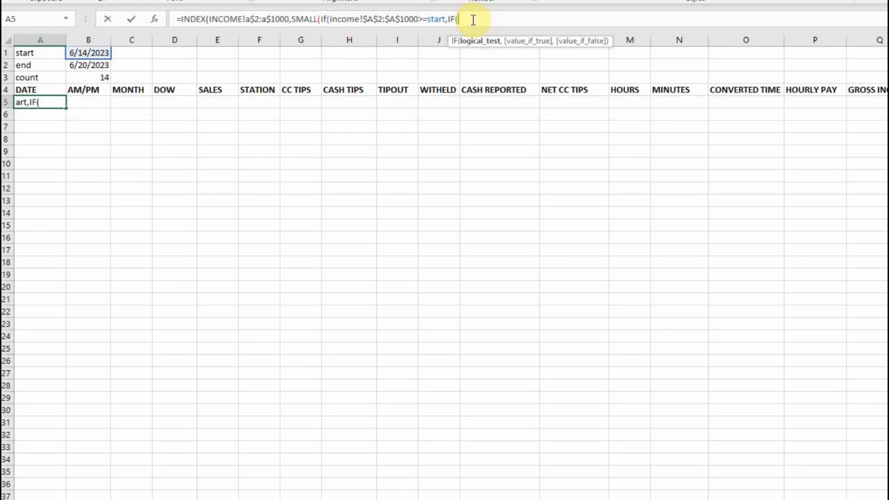
key(ctrl+v)
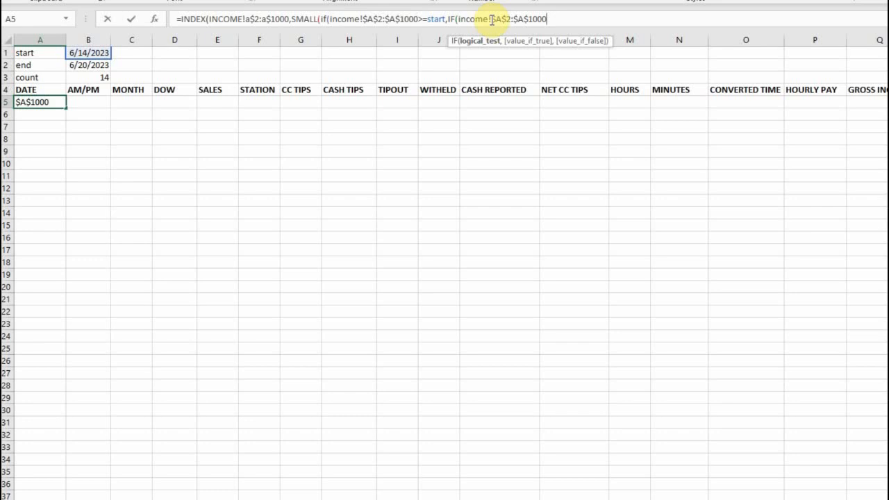
text(<=en)
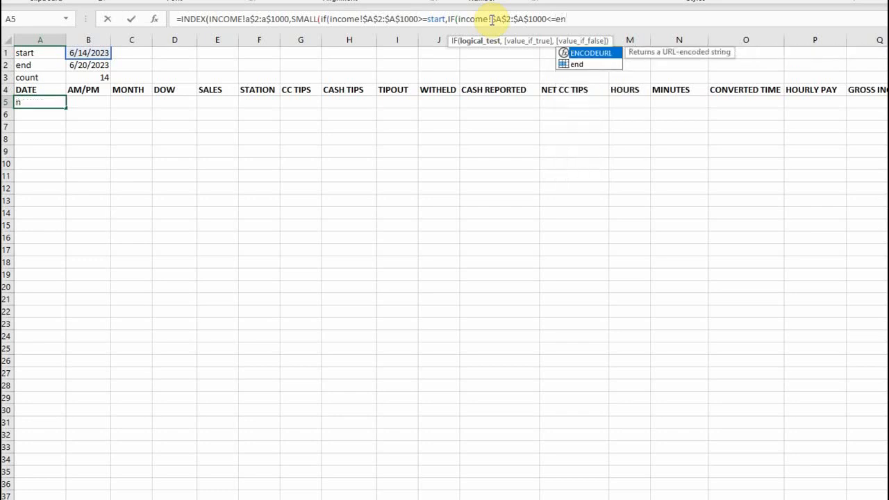
text(d)
key(Escape)
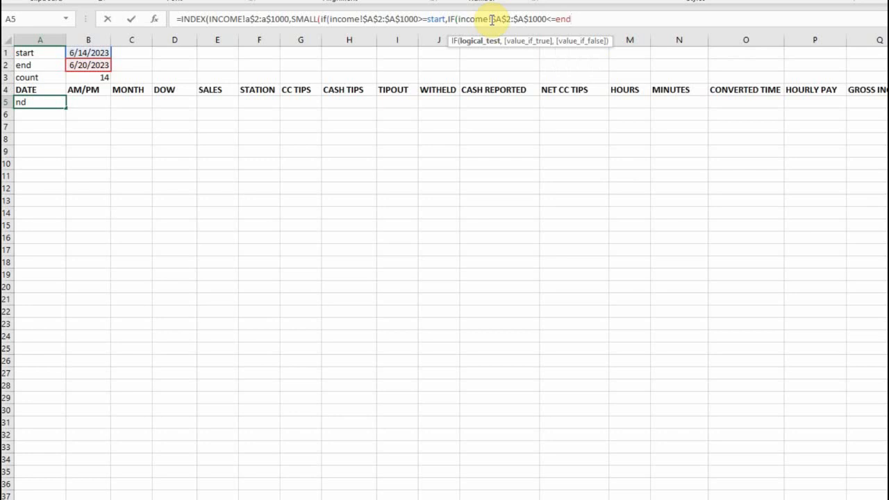
text(,)
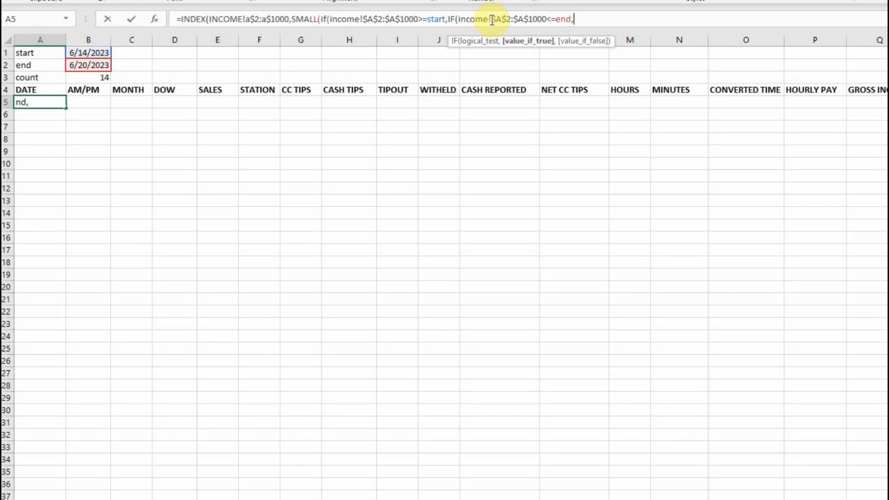
- Enter ROW(income!$A$2:$A$1000)-ROW(income!$A$2)+1 as the inner IF's value if true and close both IF functions
text(ROW()
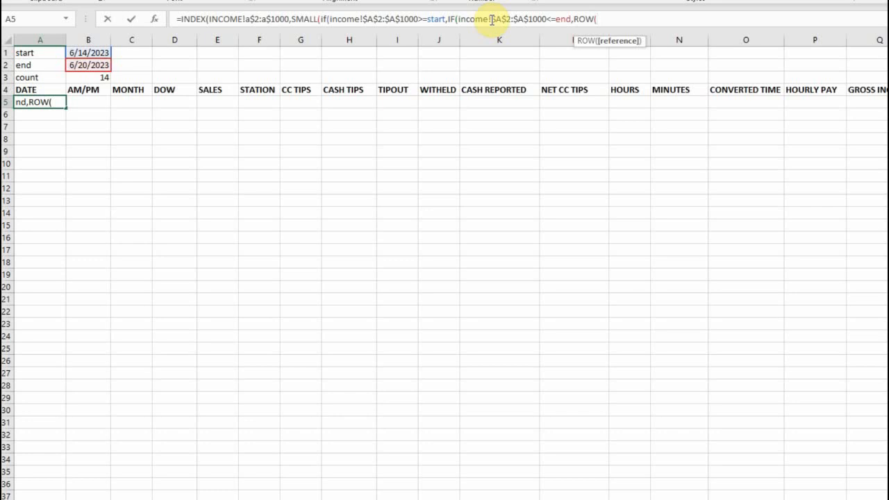
text(Income!$A$2:$A$1000)
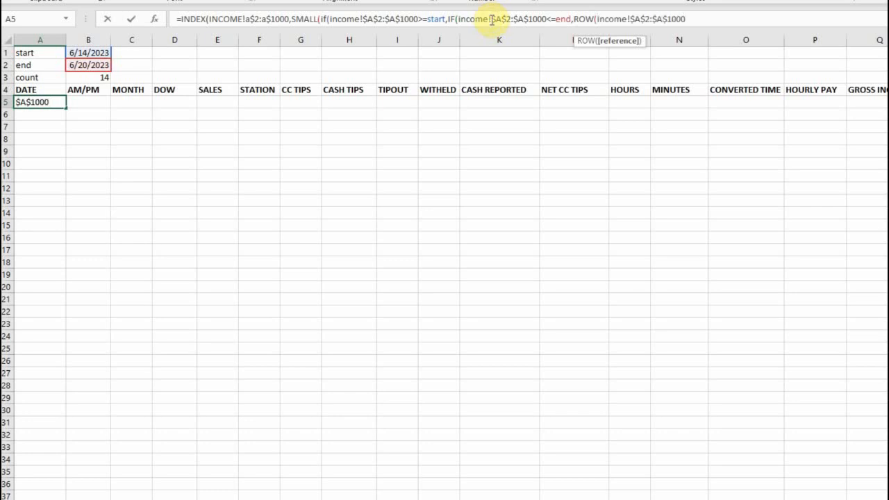
text()-)
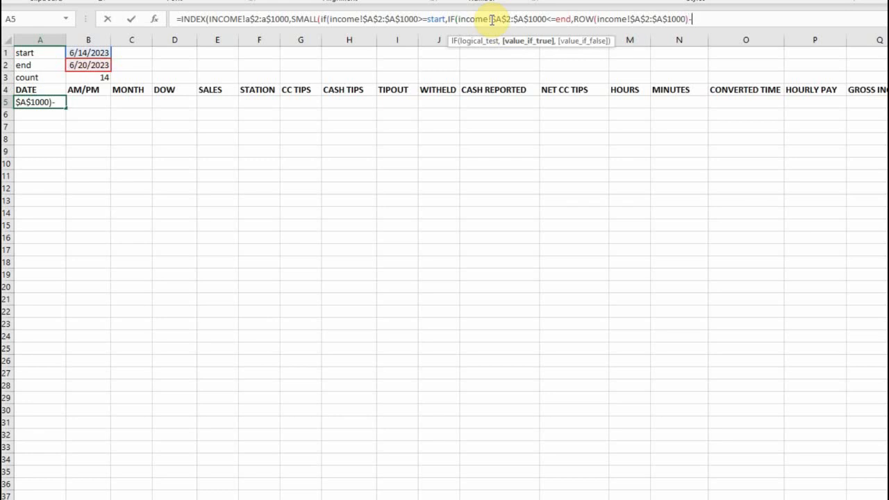
text(ROW()
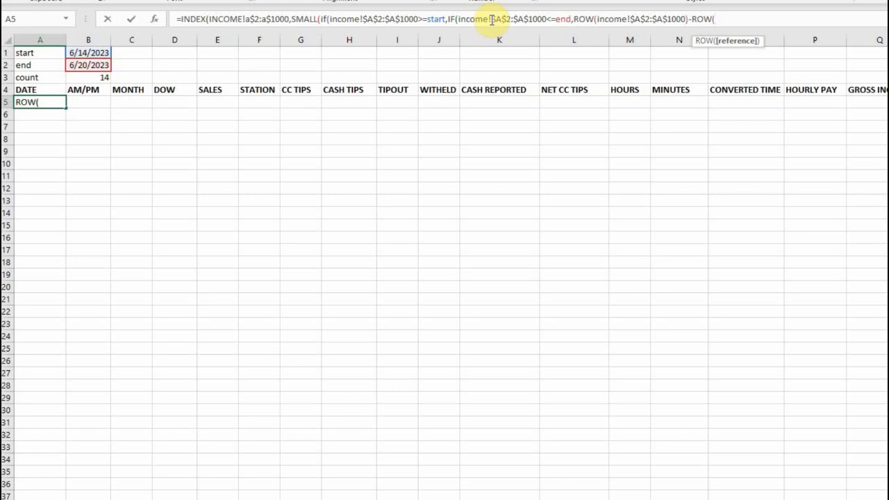
text(income)
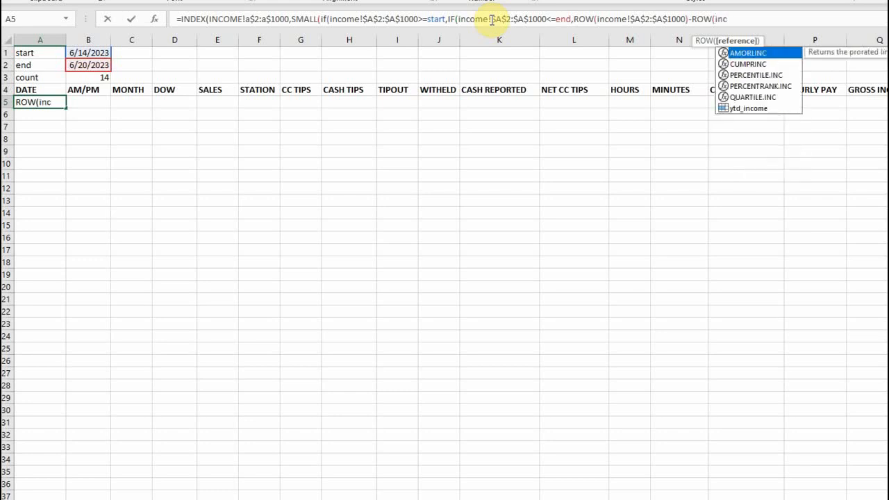
text(!)
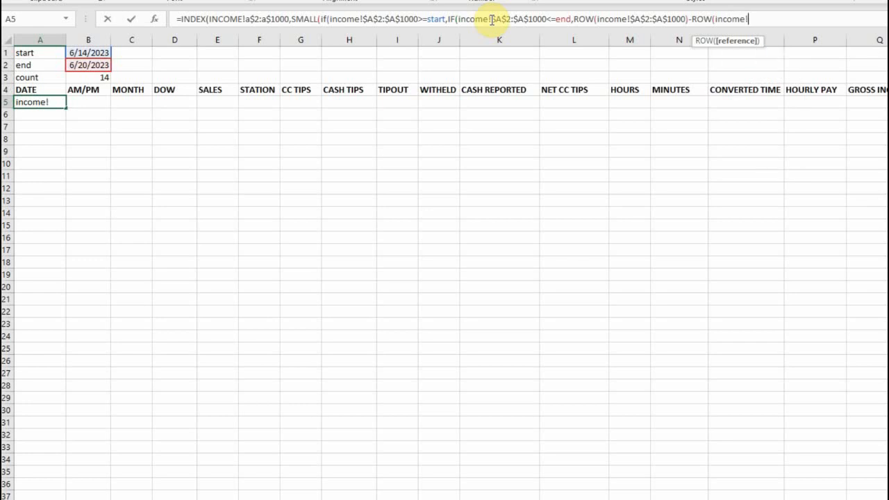
text($A$2))
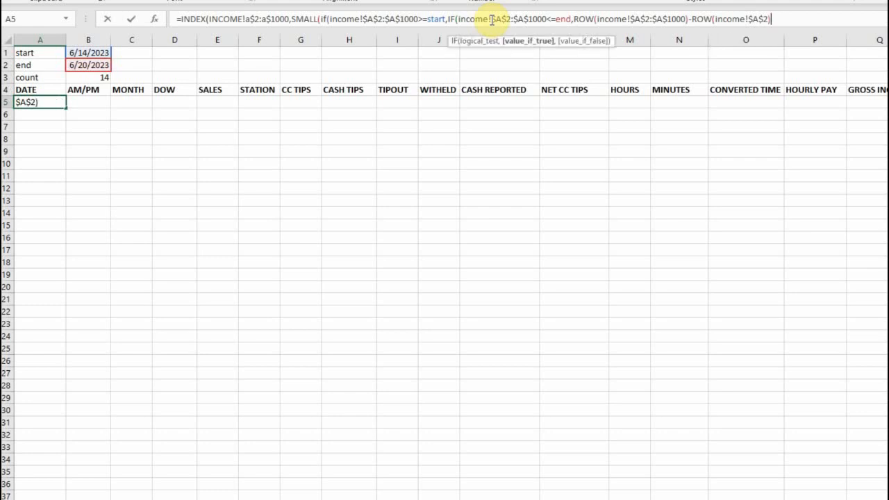
text(+1))
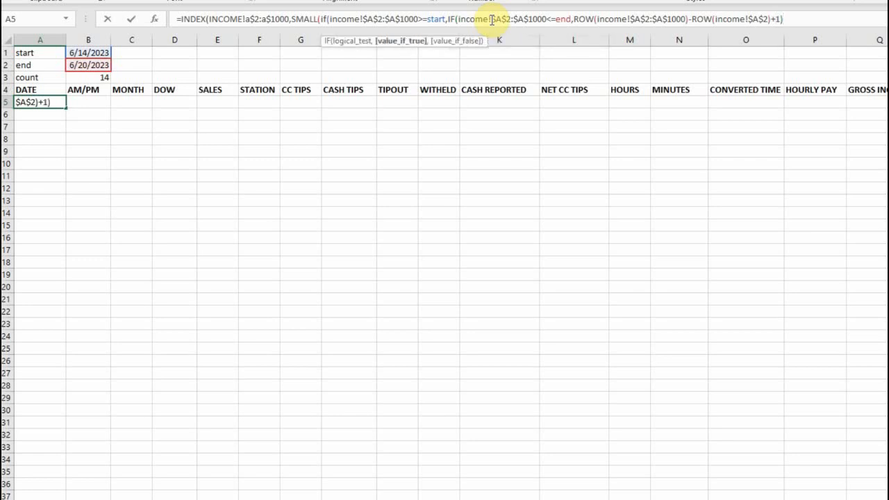
text())
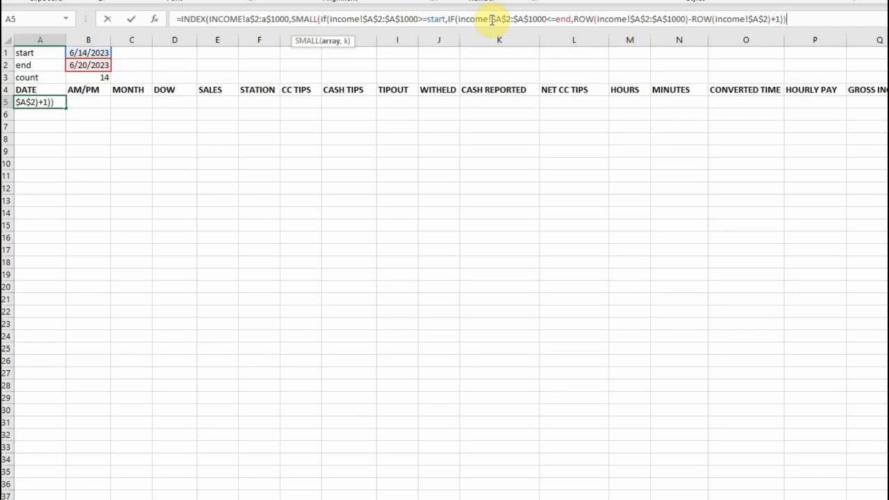
- Add ROWS(A$5:A5) as SMALL's k argument, close the remaining functions and enter the formula in A5 as an array formula
text(,)
text(ROW)
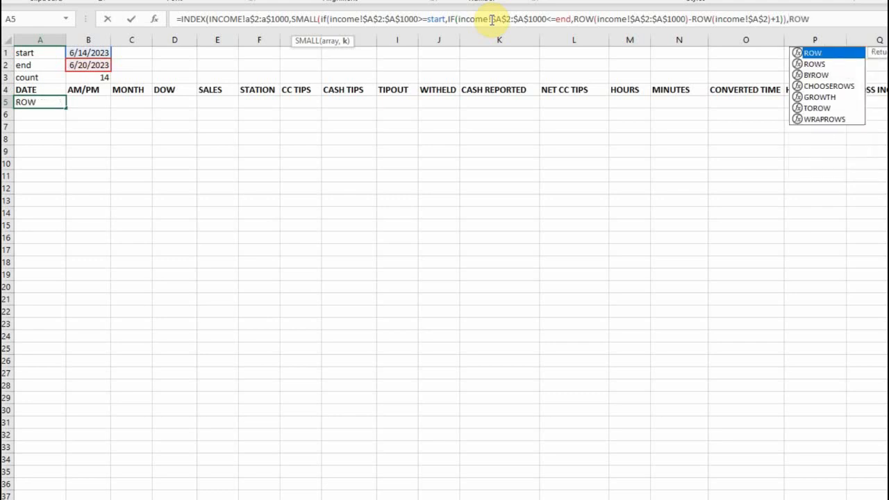
text(S)
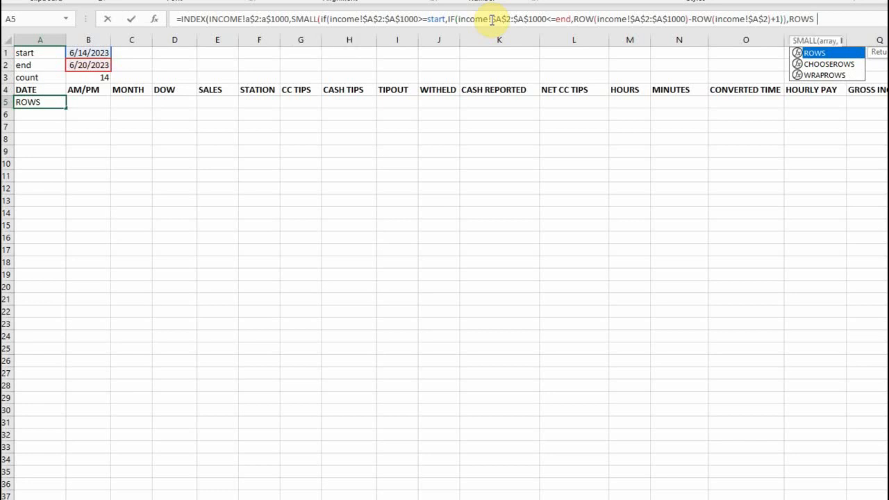
text(()
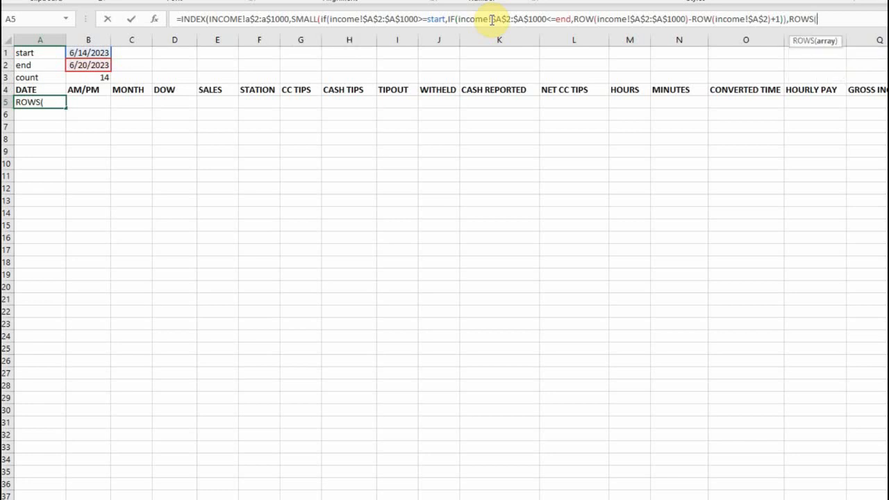
text(A$)
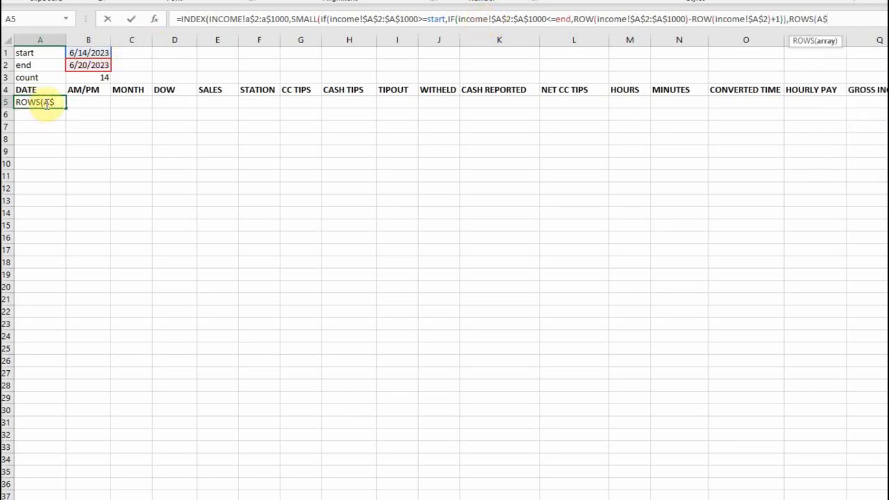
text(5:A%)
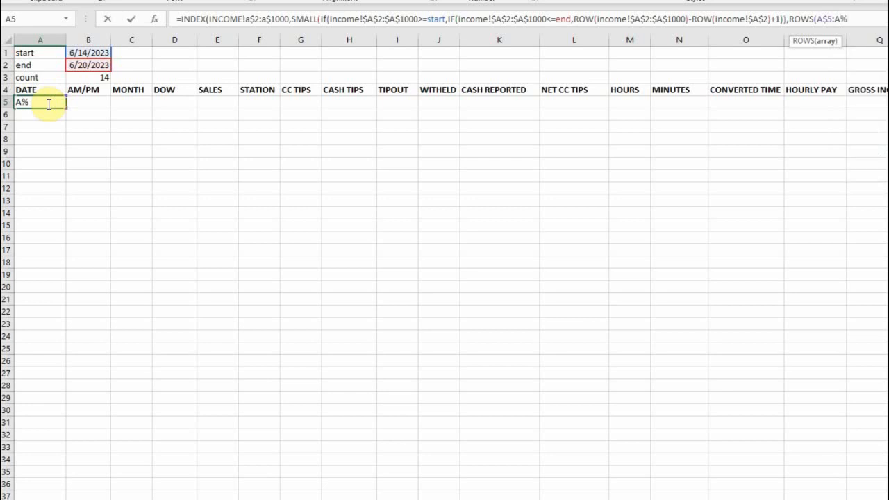
key(BackSpace)
text(5)))
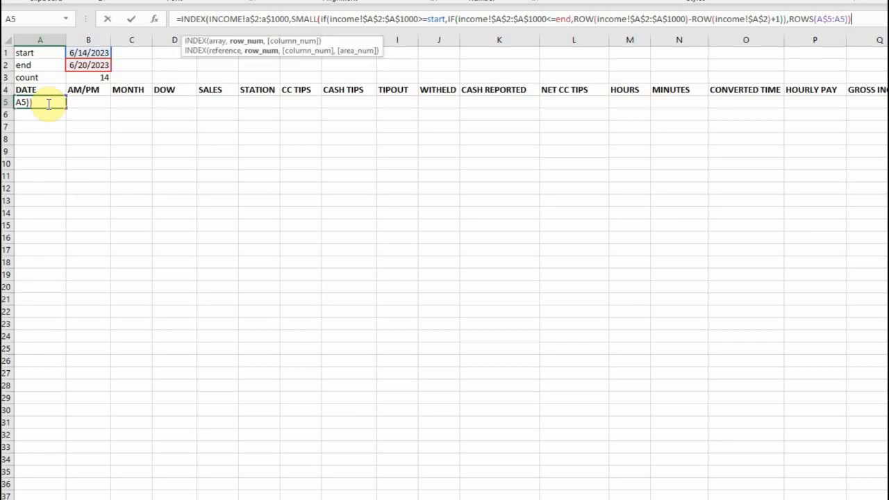
text())
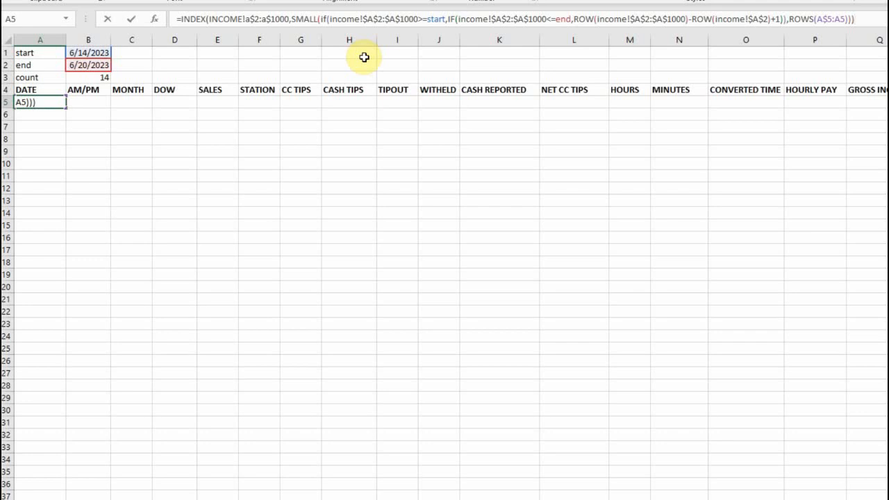
key(ctrl+shift+Return)
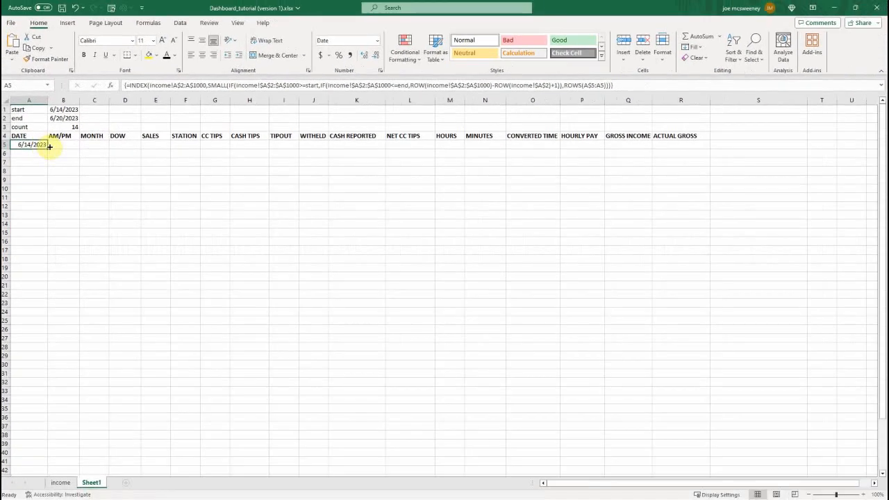
- Fill the A5 formula across to column R without formatting, and fill that row down through row 41
drag(48, 145, 682, 149)
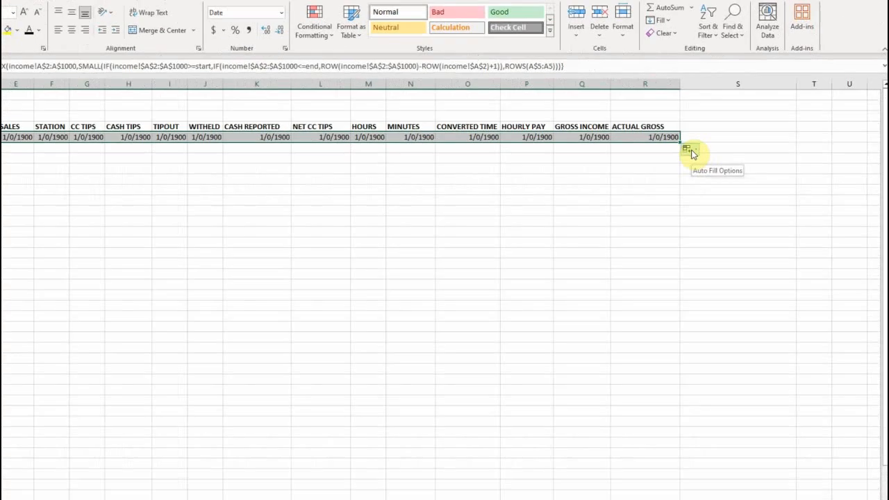
click(714, 153)
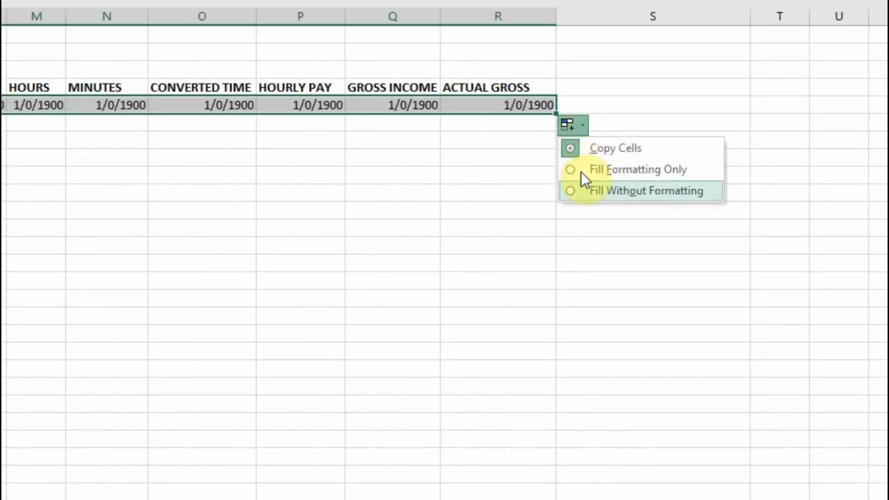
click(584, 194)
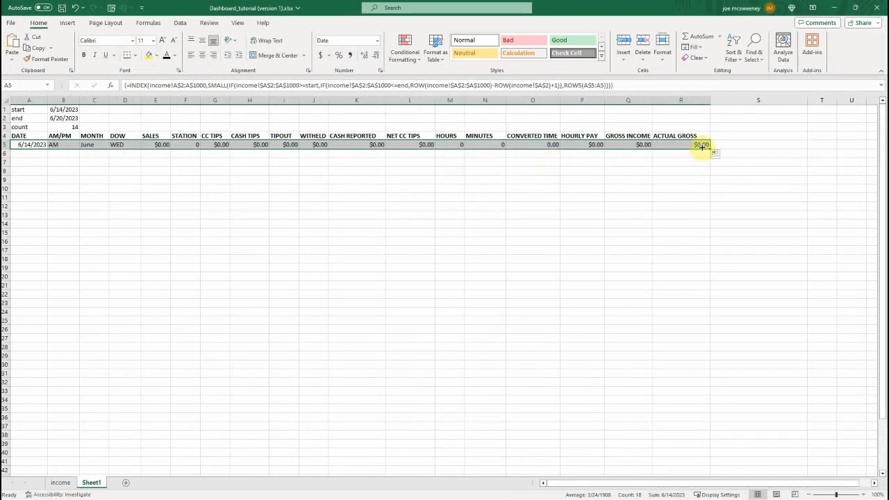
drag(710, 148, 715, 464)
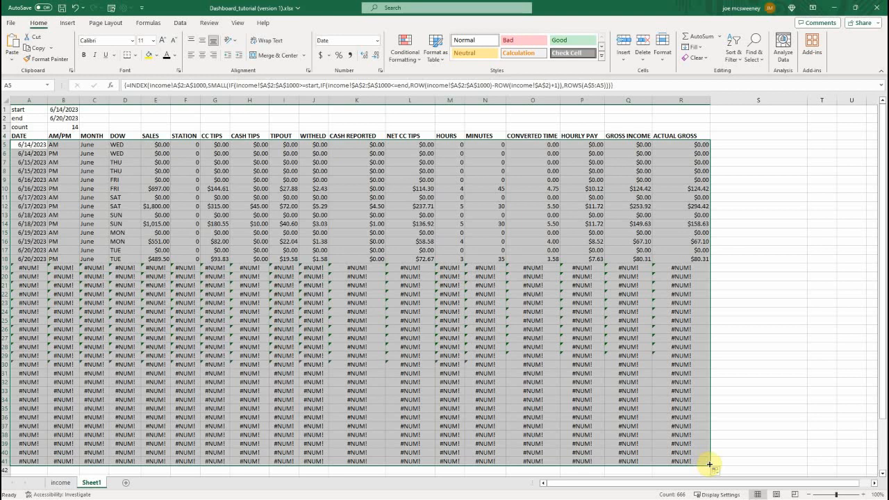
- Shrink the filled range back to A5, clearing the copied formulas from all the other cells
drag(709, 464, 707, 261)
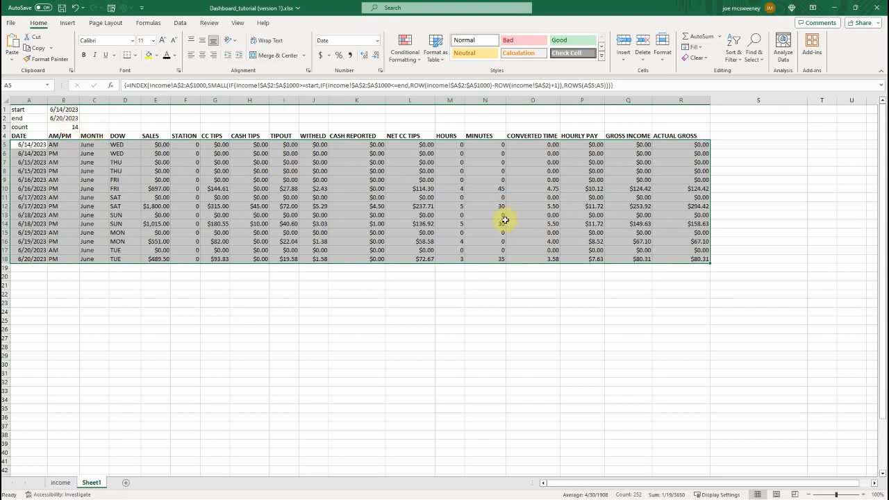
drag(710, 262, 708, 462)
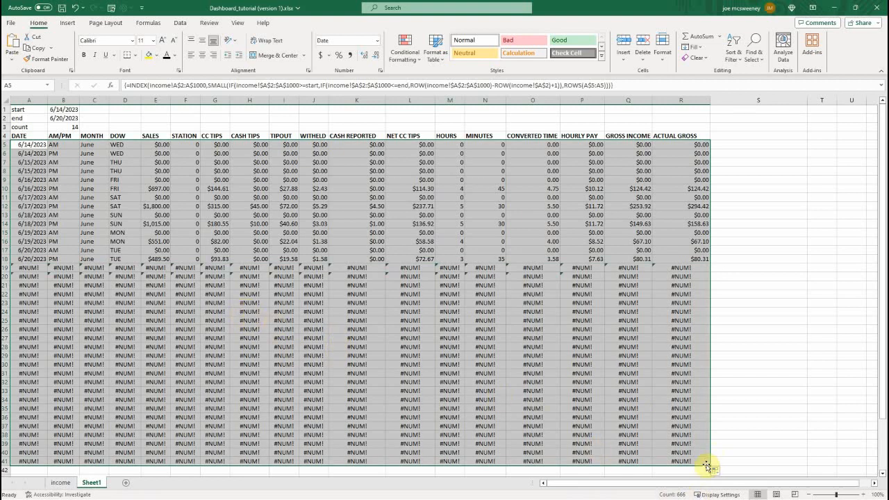
drag(710, 465, 57, 147)
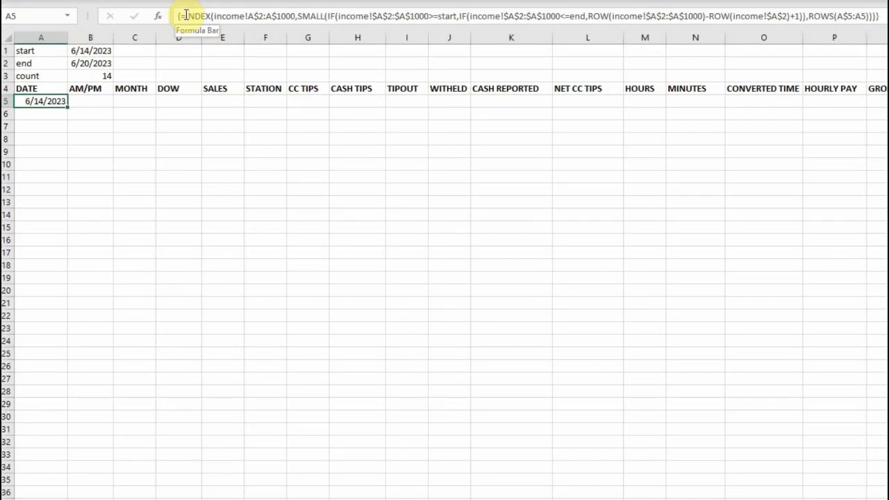
- Wrap the A5 formula in an IF function with ROWS(A$5:A5)>count as its logical test
click(186, 15)
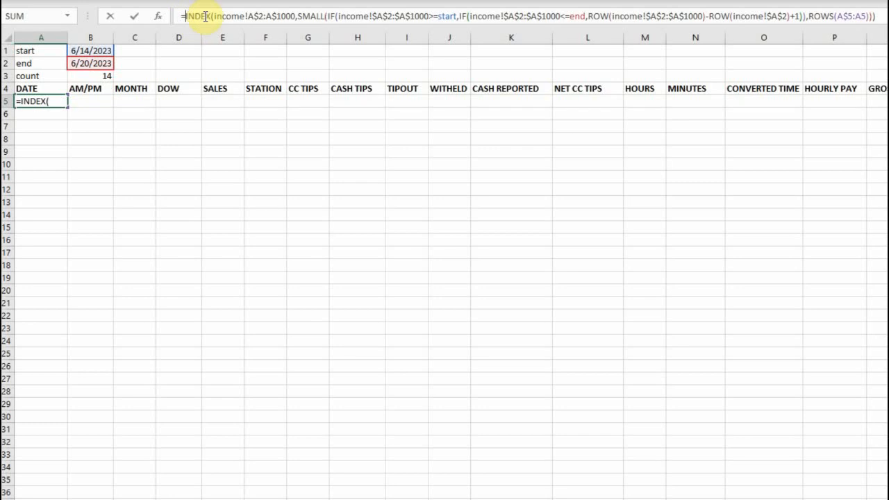
text(IF()
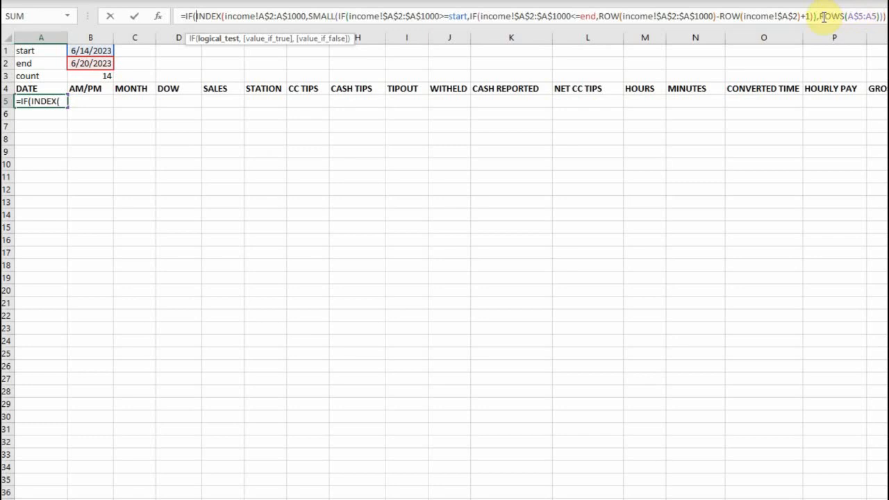
drag(820, 16, 878, 15)
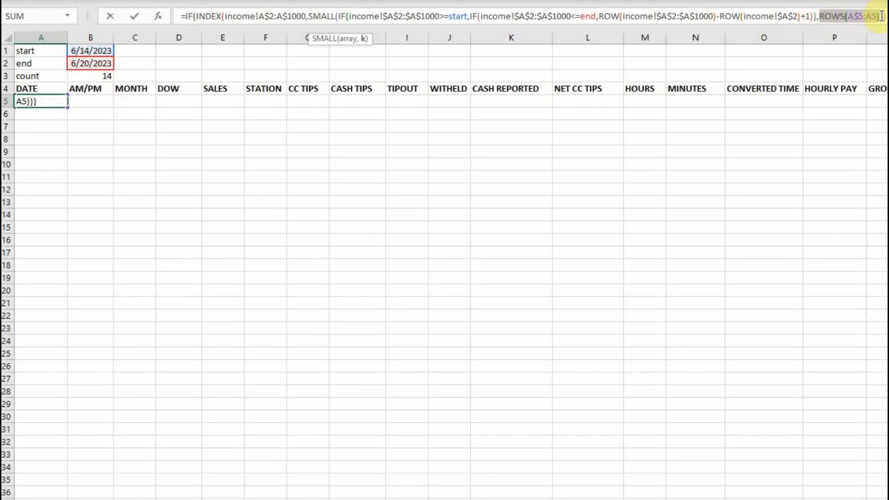
click(196, 15)
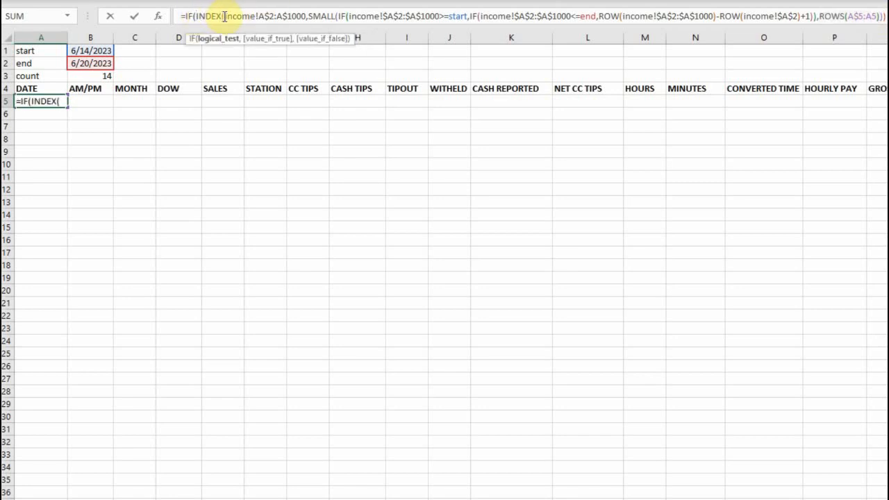
text(ROWS(A$5:A5))
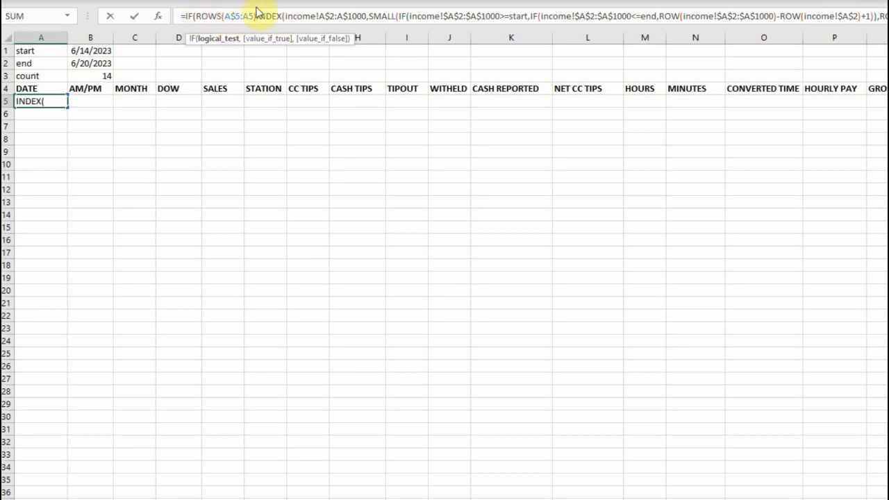
text(>)
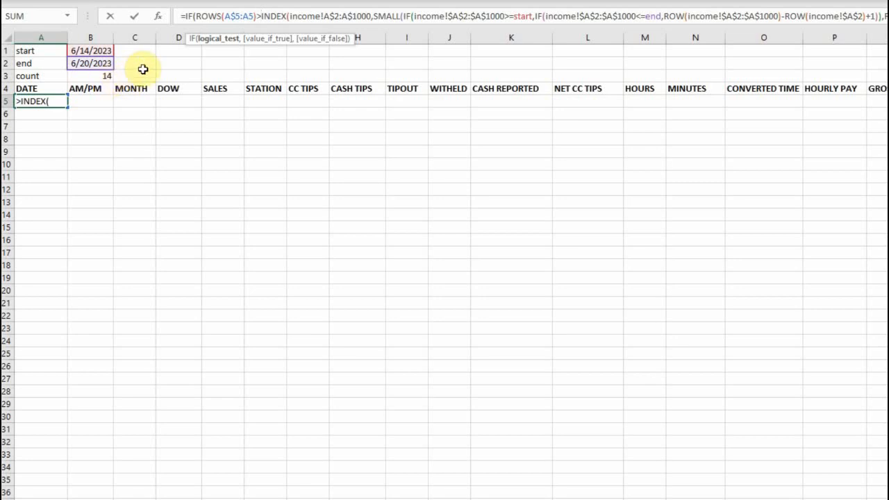
text(count)
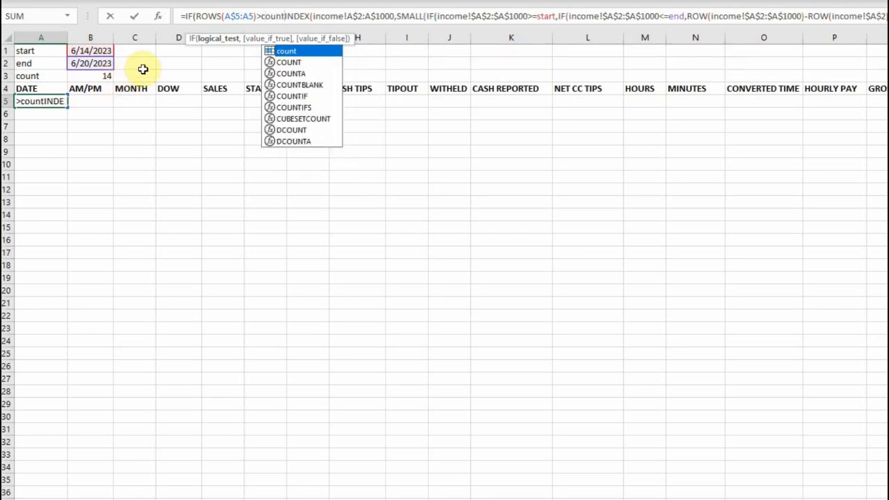
key(Escape)
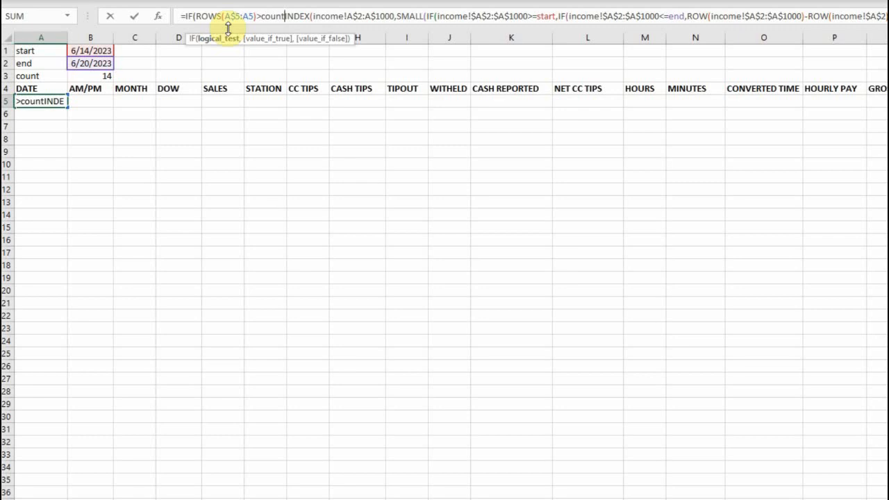
- Set the IF's value if true to "", keep INDEX as the value if false, and enter the array formula with the proposed closing-parenthesis correction
text(,)
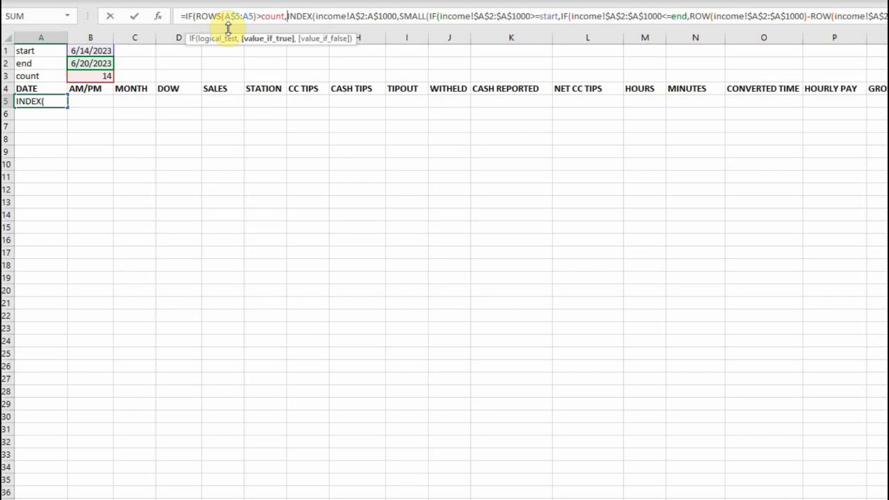
text("")
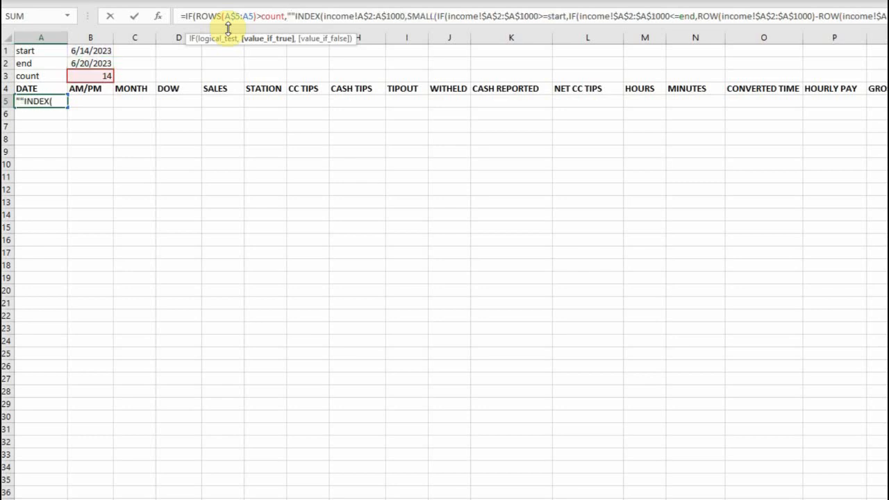
text(,)
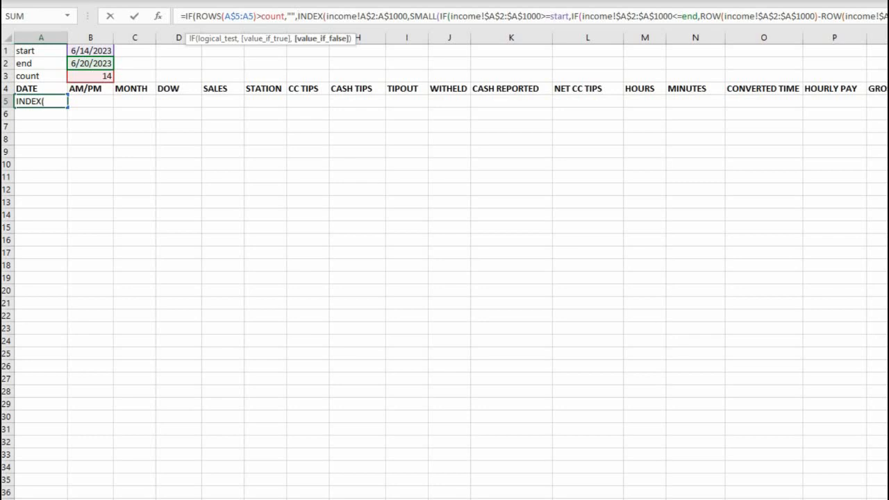
key(Return)
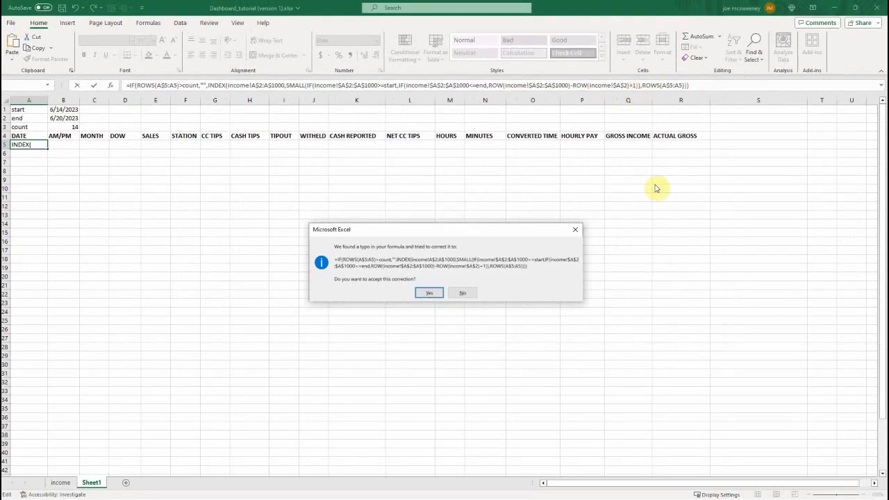
click(433, 294)
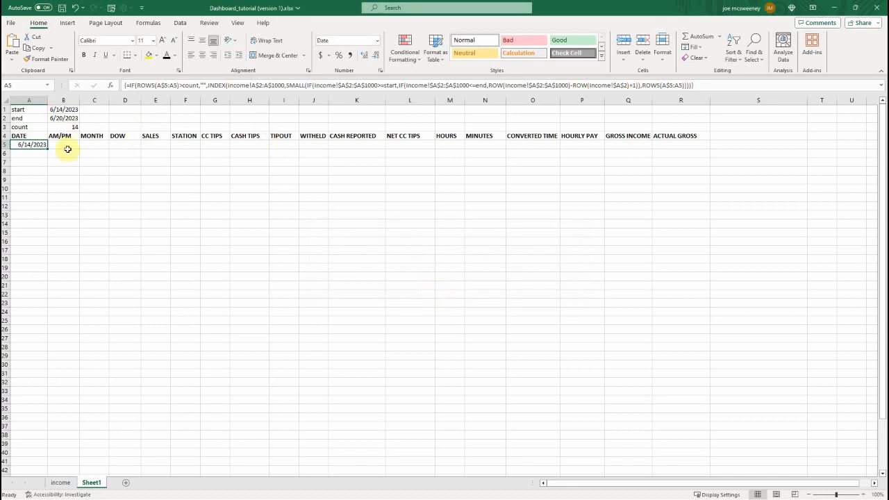
- Fill the A5 formula across to column R without formatting, then down through row 41
drag(48, 149, 684, 152)
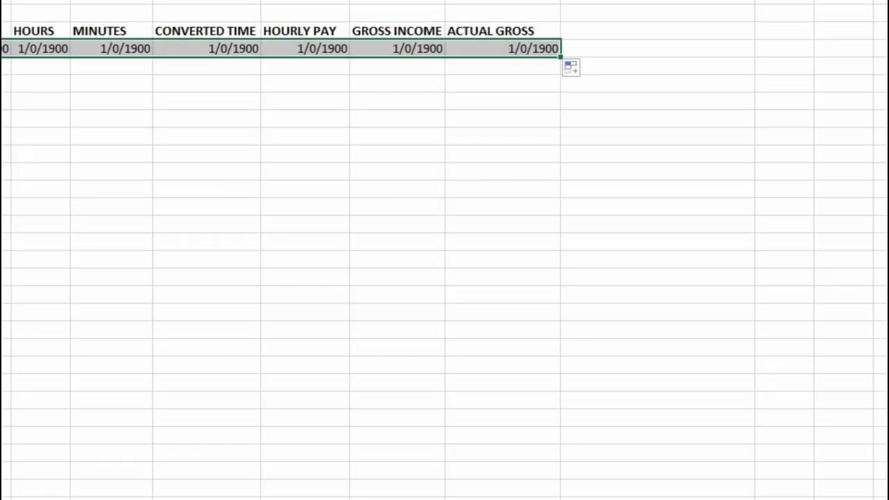
click(584, 75)
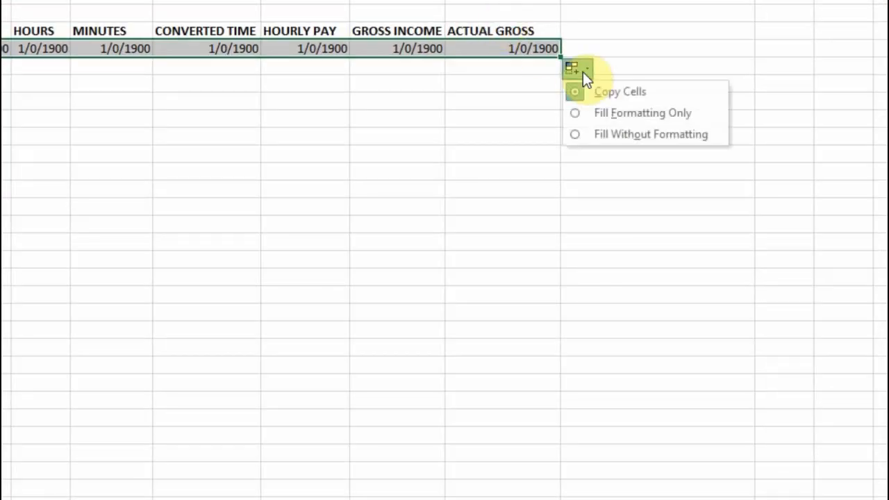
click(600, 134)
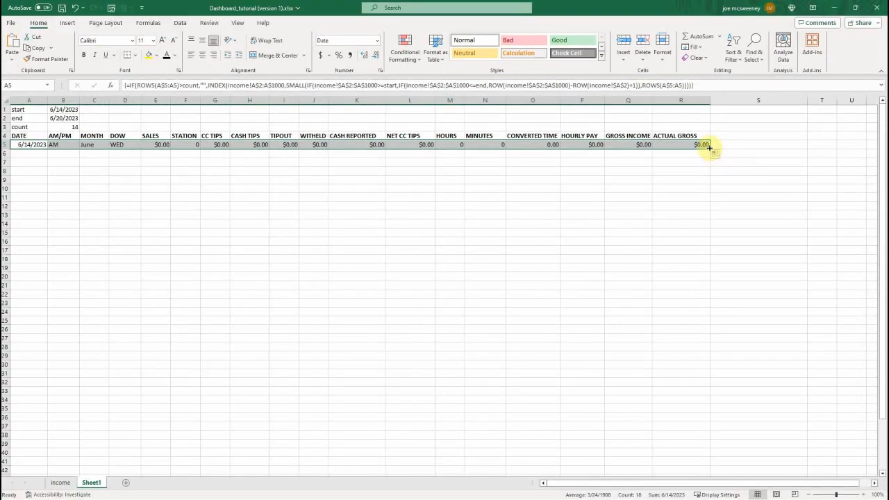
drag(709, 148, 696, 461)
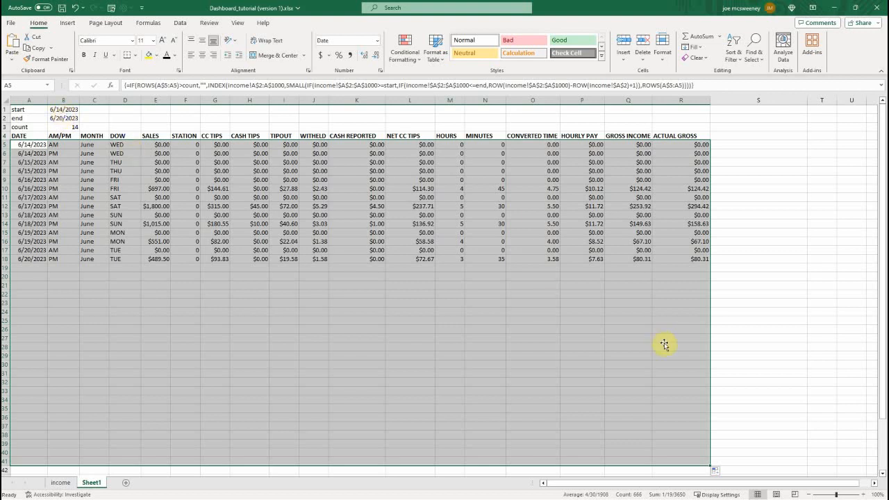
click(743, 348)
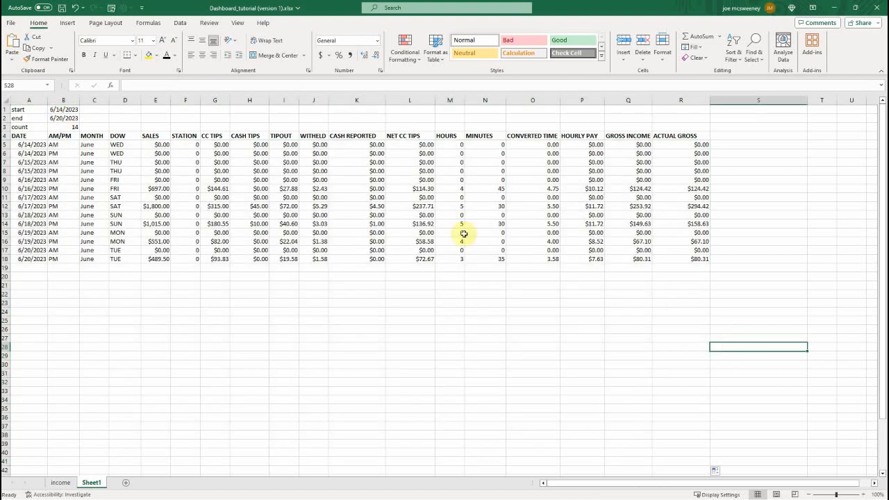
- Change the end date formula in B2 to =start+13
click(73, 118)
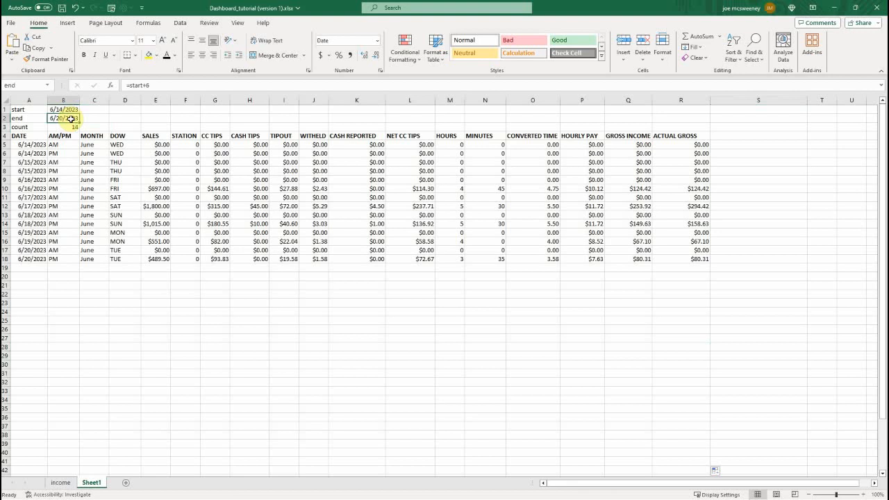
click(159, 85)
drag(148, 85, 153, 86)
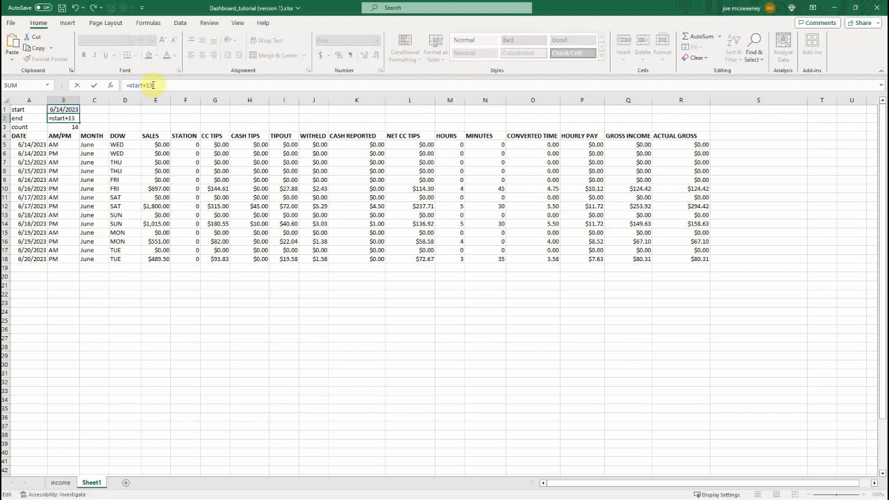
key(Return)
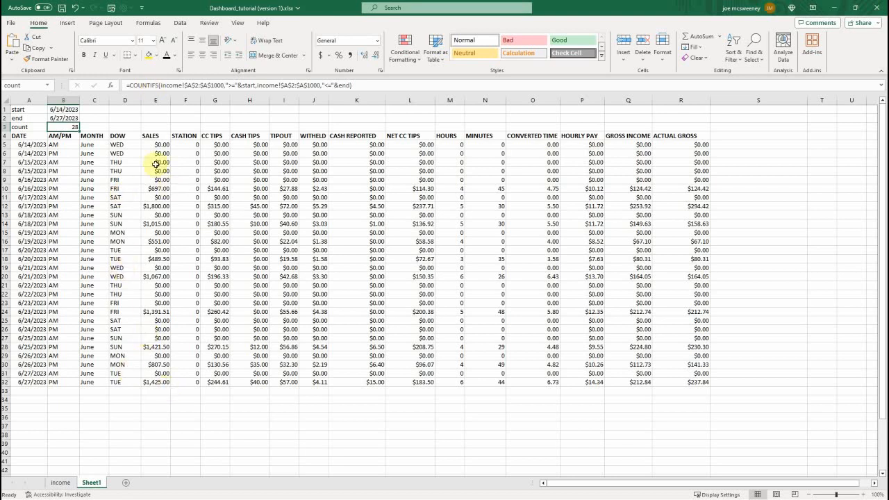
- Set the end date formula in B2 back to =start+6
click(70, 118)
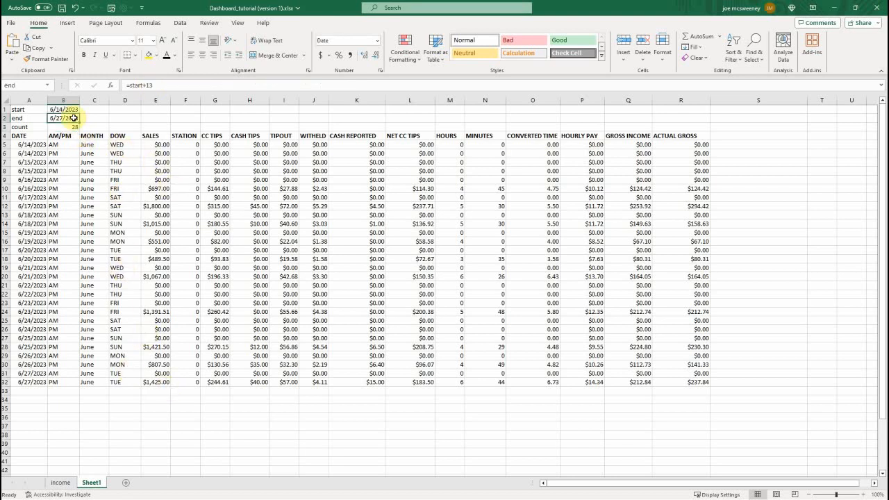
click(161, 85)
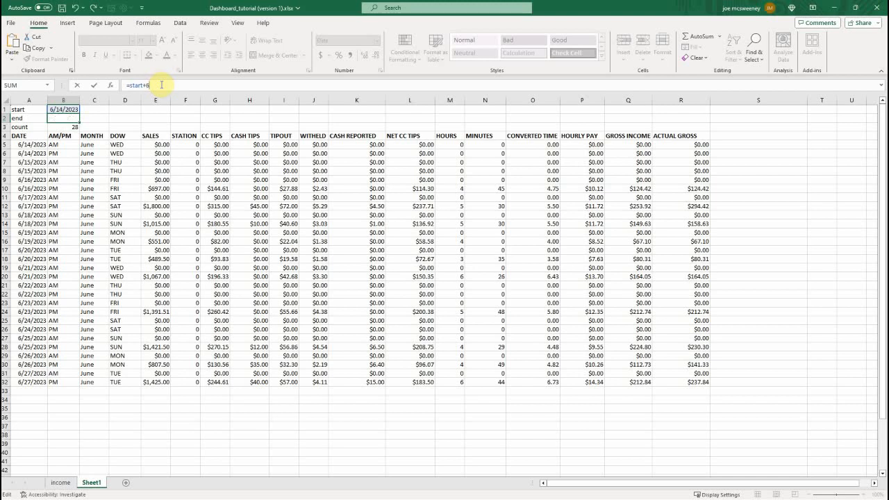
key(Return)
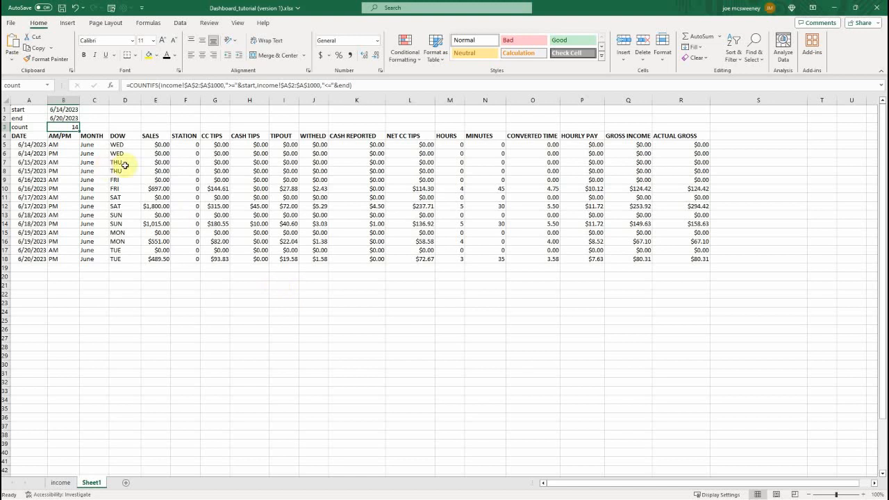
- Convert the range A4:R18 into a table with headers
drag(706, 260, 28, 138)
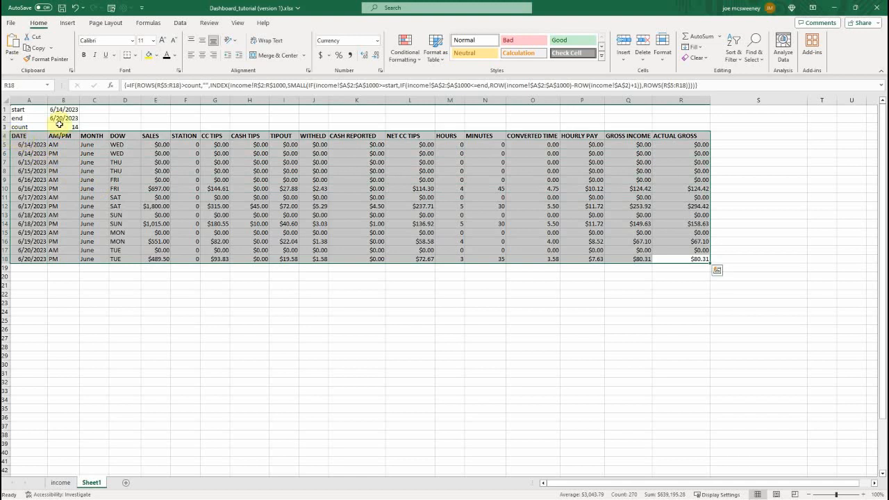
click(67, 24)
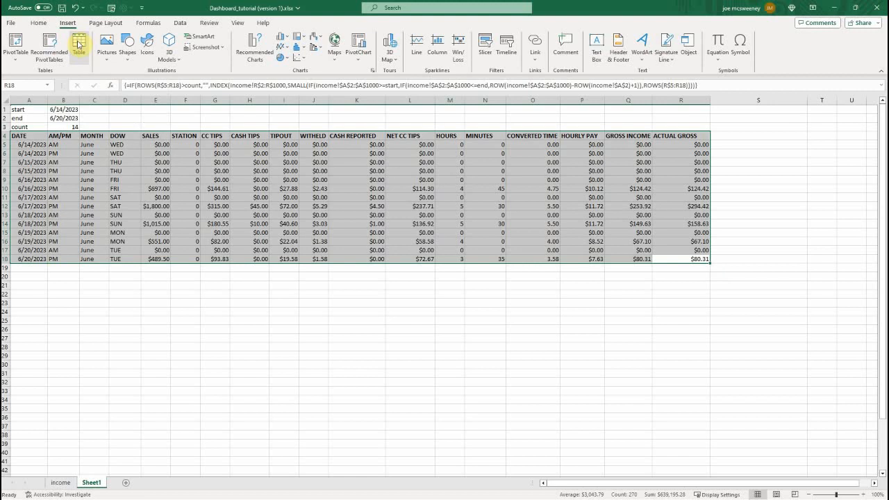
click(78, 44)
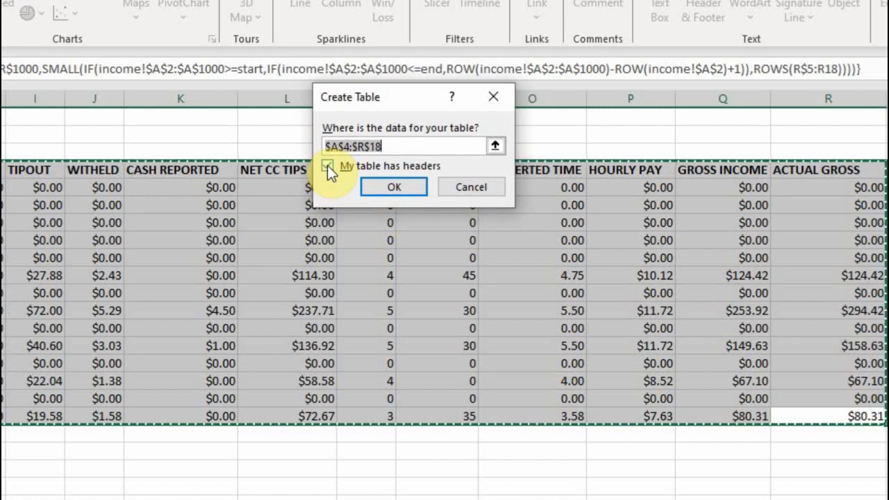
click(385, 185)
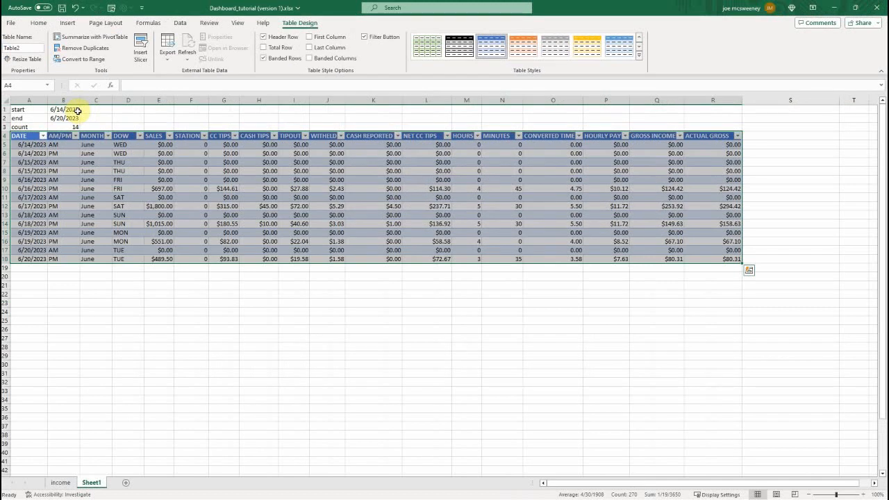
click(463, 304)
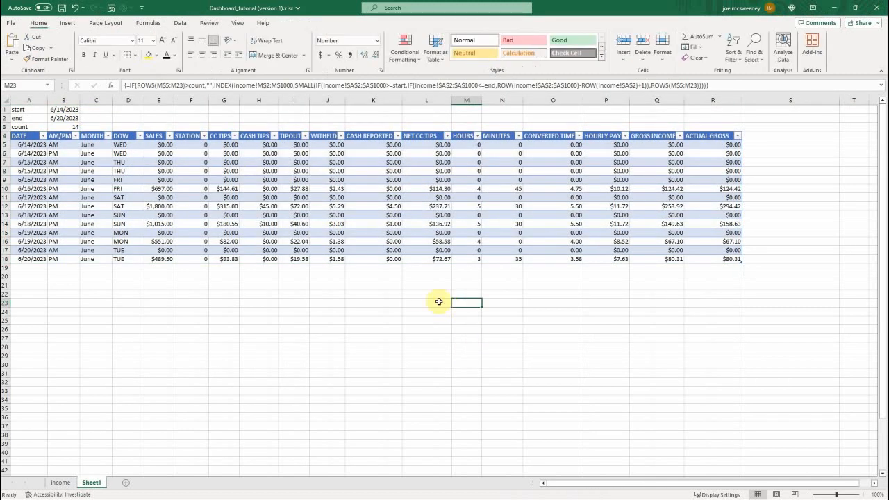